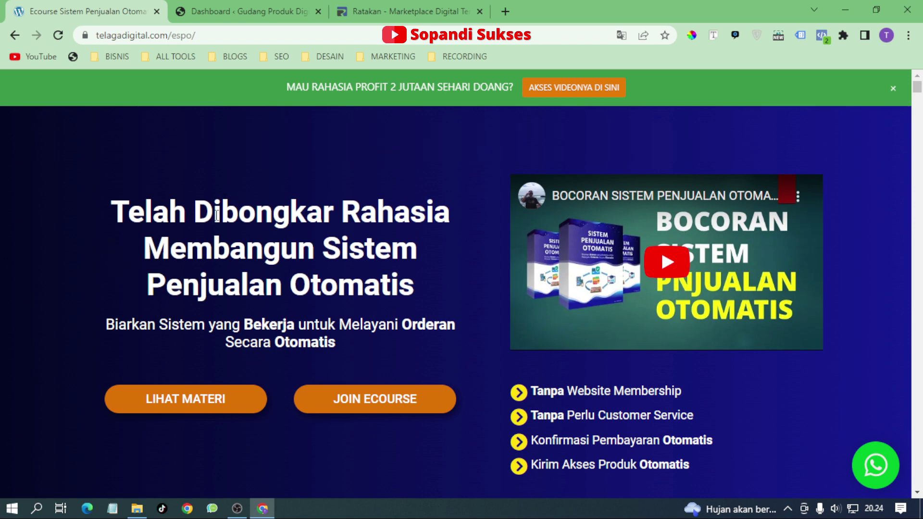
Step: Switch to the 'Dashboard ‹ Gudang Produk Digital' tab to show the WordPress admin dashboard
click(241, 10)
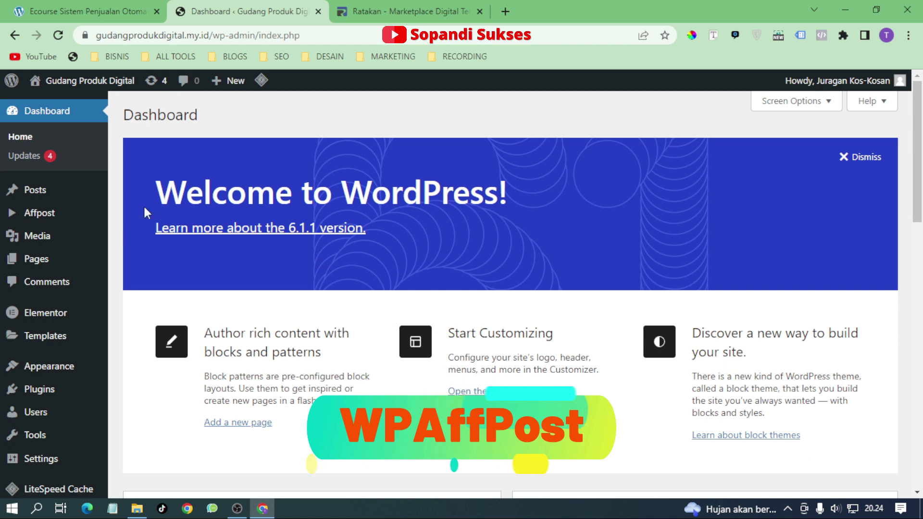
Step: Open Affpost to show the RATAPOST Ratagen form with keyword, category and price fields
click(39, 215)
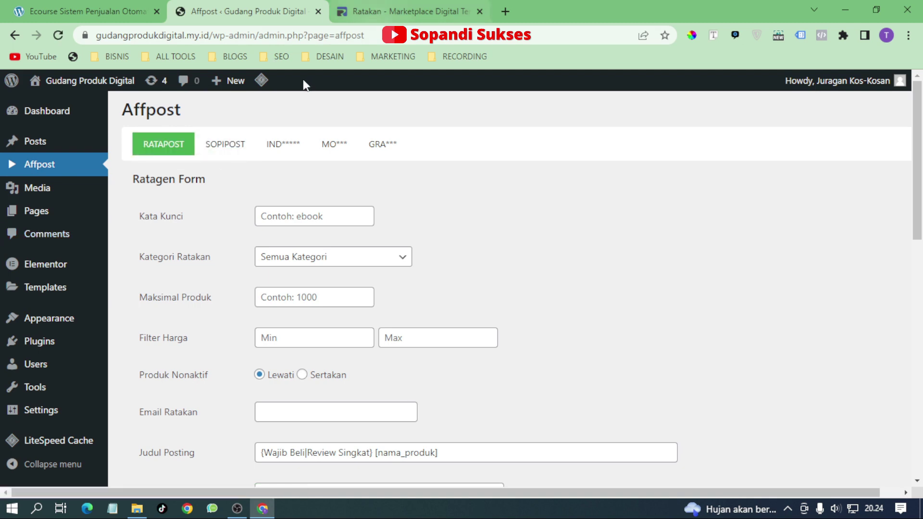
mouse_move(52, 120)
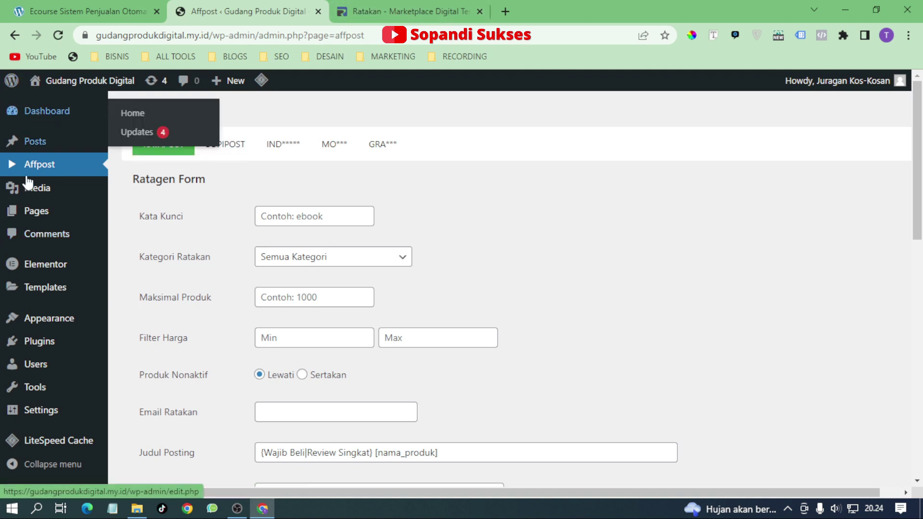
mouse_move(44, 85)
right_click(45, 107)
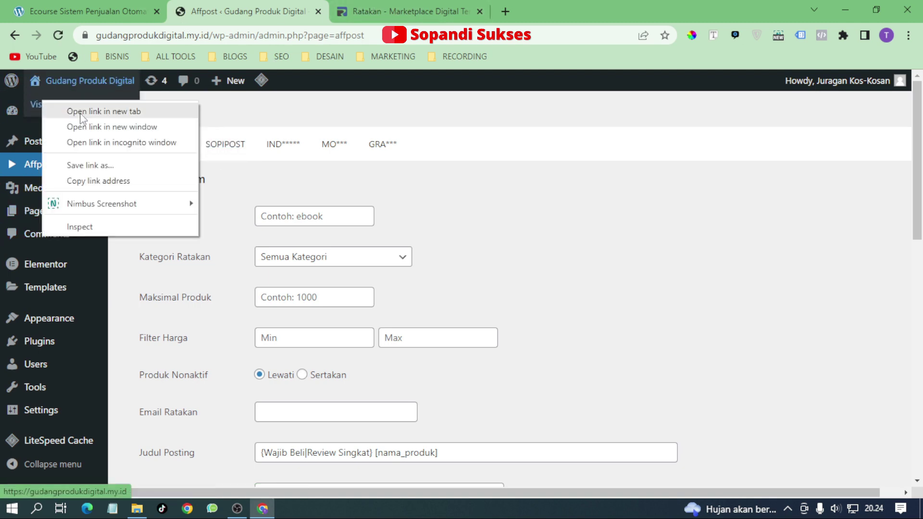
Step: Open Visit Site in a new tab to confirm no posts exist, then return to Affpost
click(77, 110)
click(406, 10)
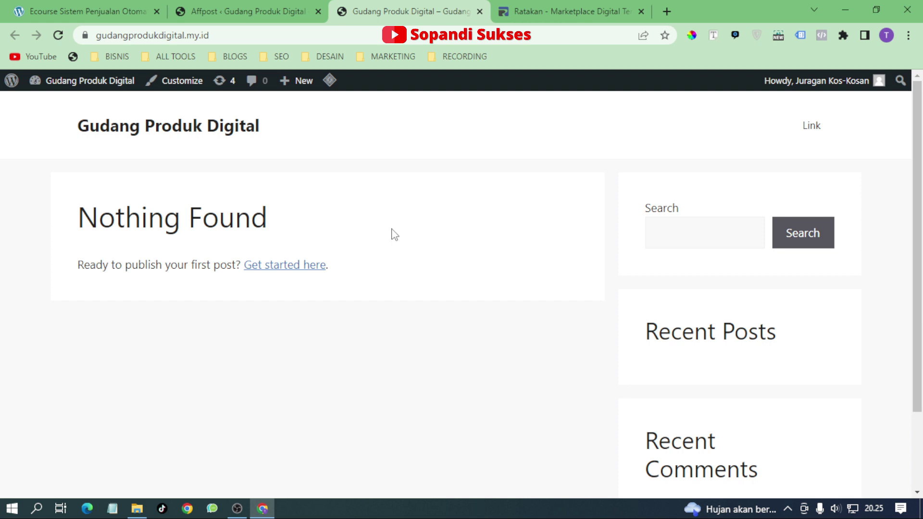
click(252, 7)
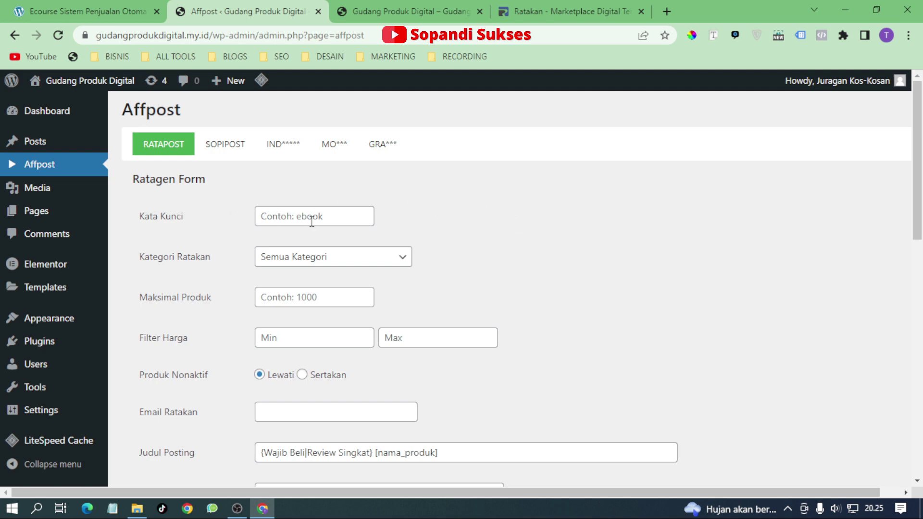
scroll(336, 221, down, 5)
scroll(175, 293, down, 2)
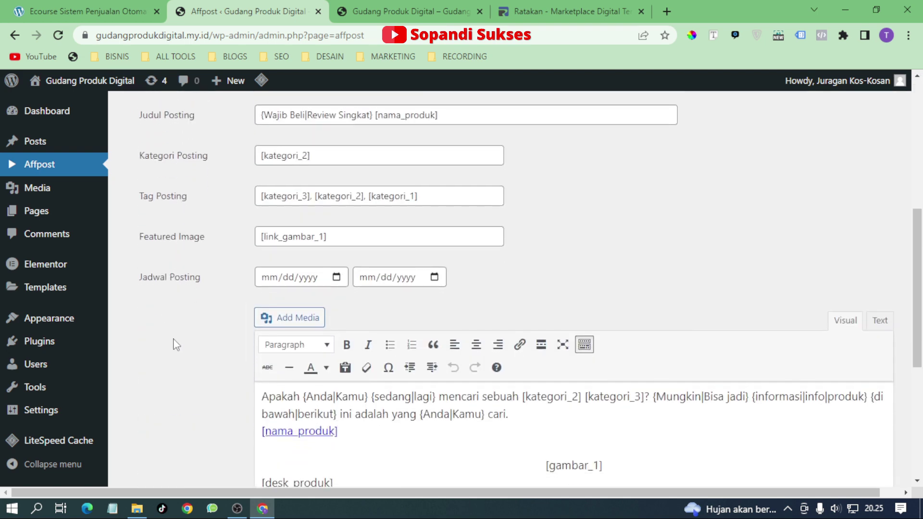
scroll(178, 355, up, 4)
scroll(177, 355, up, 4)
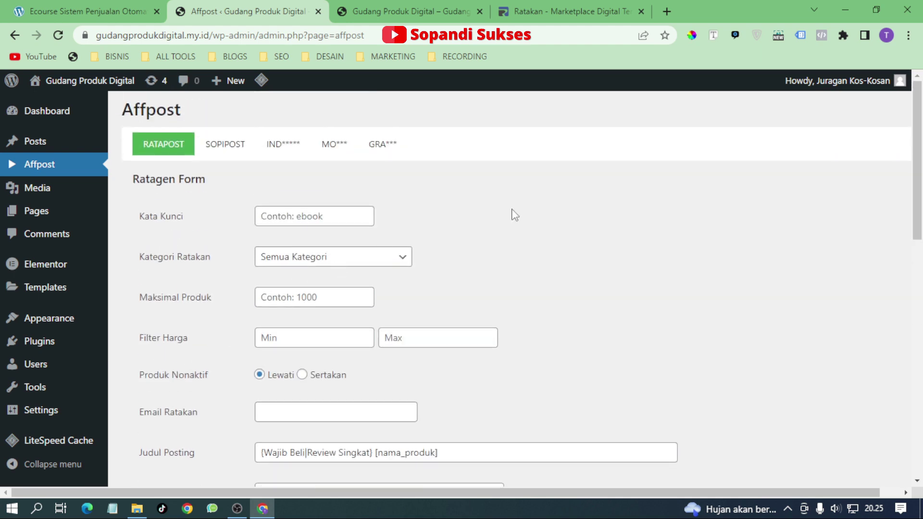
scroll(491, 235, down, 5)
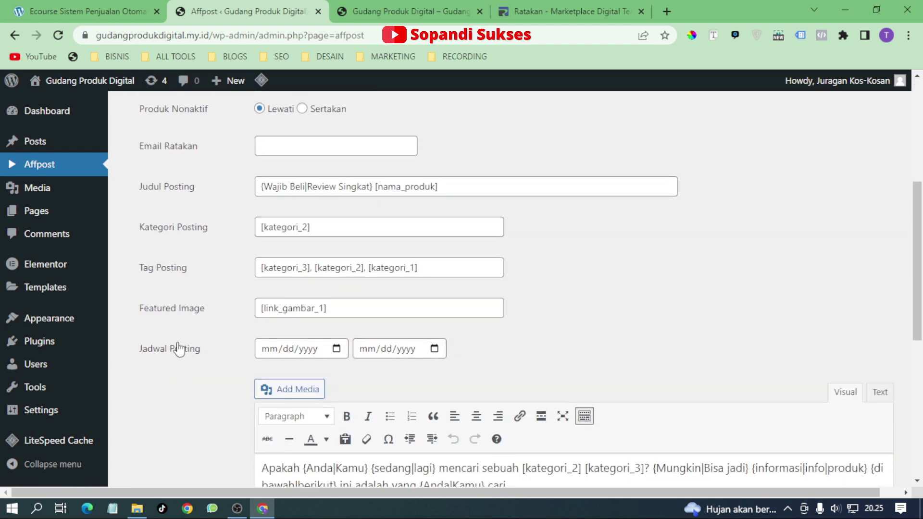
scroll(179, 370, up, 4)
scroll(181, 360, up, 2)
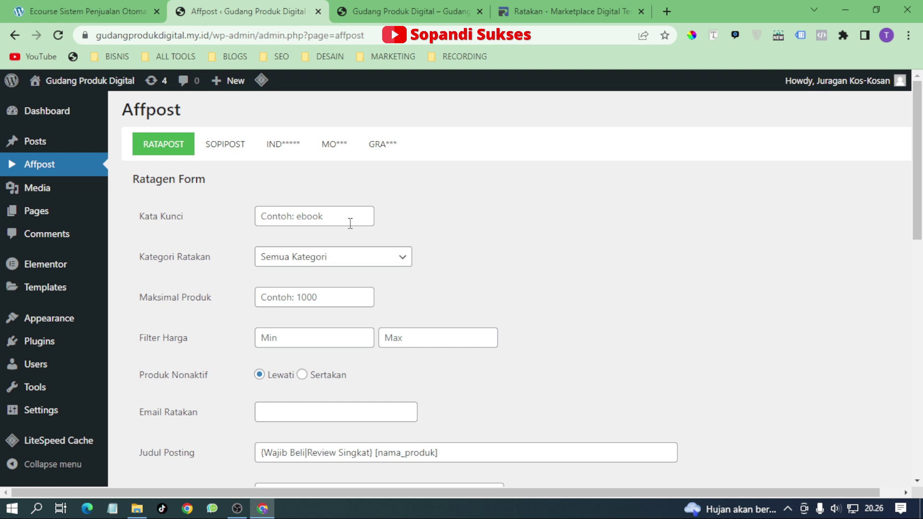
Step: Set the Kata Kunci keyword to 'youtube' from the autofill suggestions
click(325, 217)
click(334, 248)
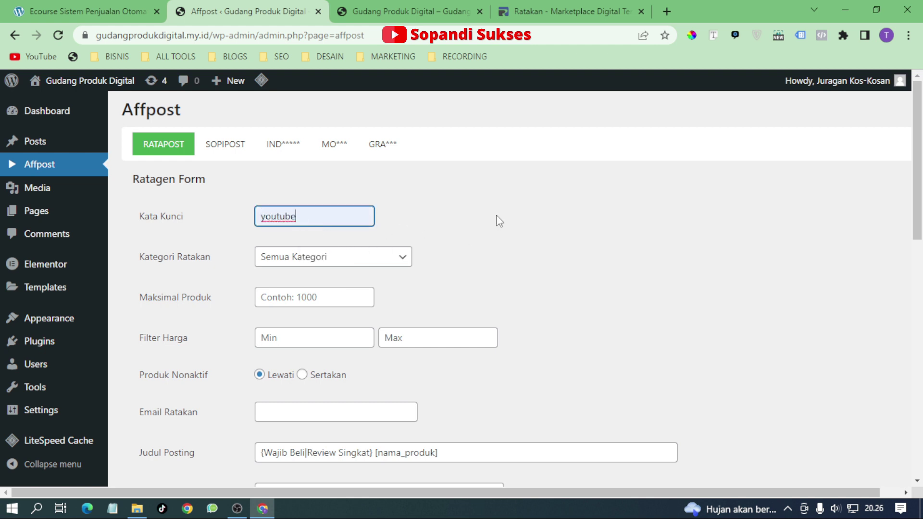
click(525, 217)
Step: Keep Semua Kategori selected in the Kategori Ratakan product category dropdown
scroll(161, 255, down, 1)
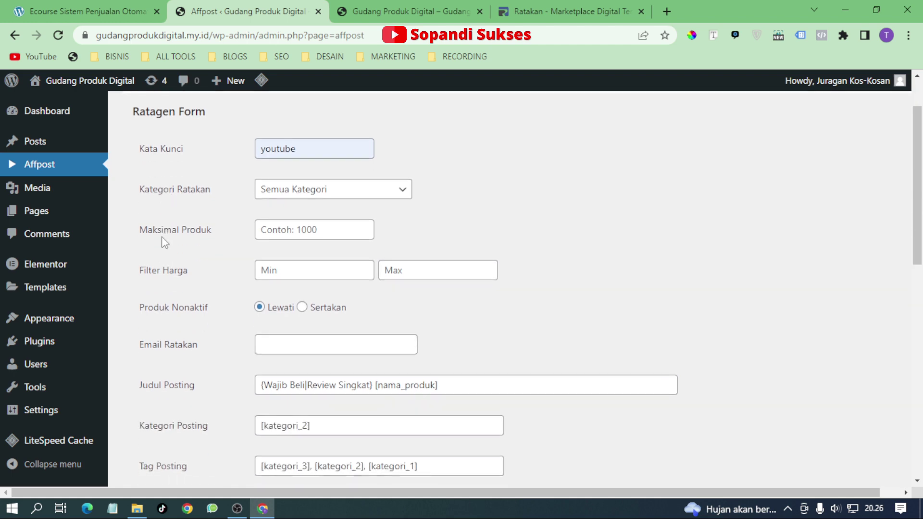
drag(139, 191, 227, 192)
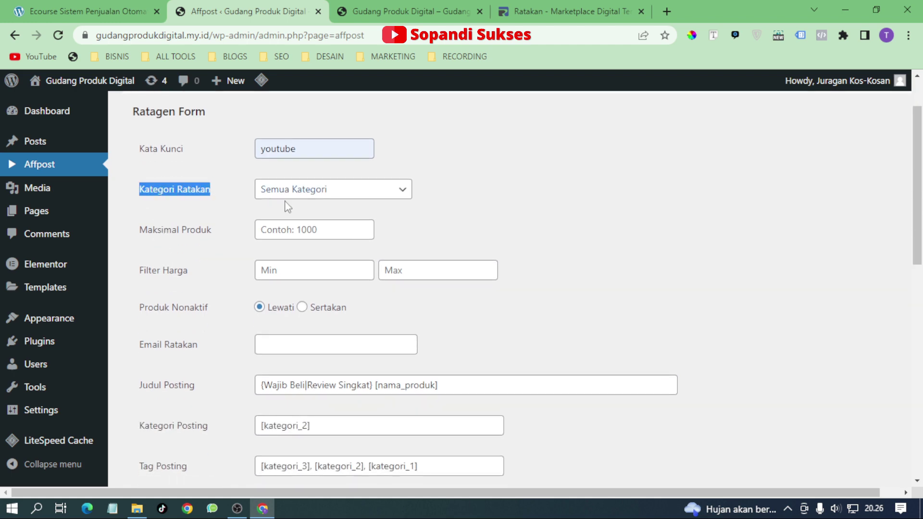
click(331, 192)
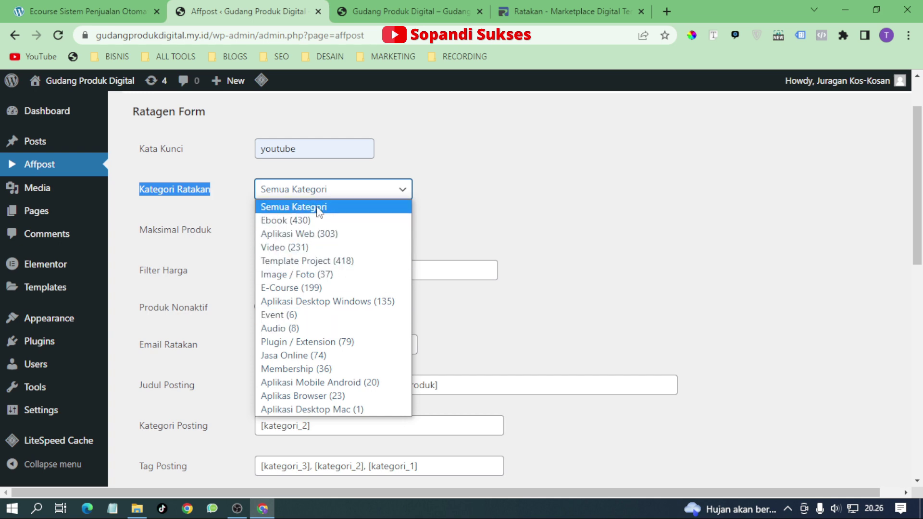
click(560, 200)
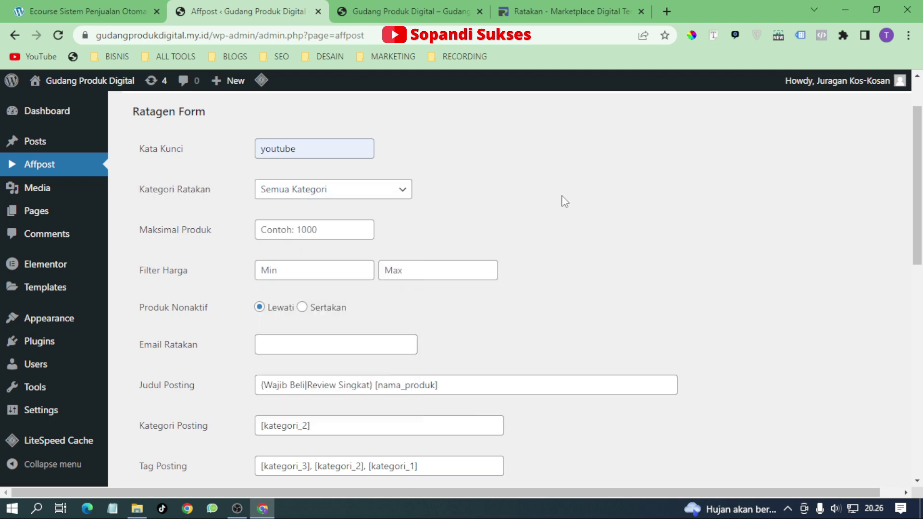
click(361, 195)
click(312, 212)
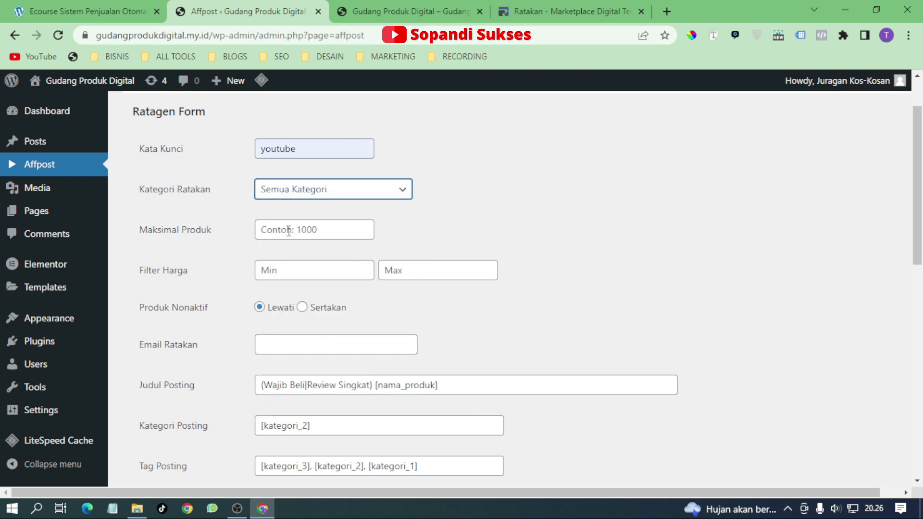
click(345, 196)
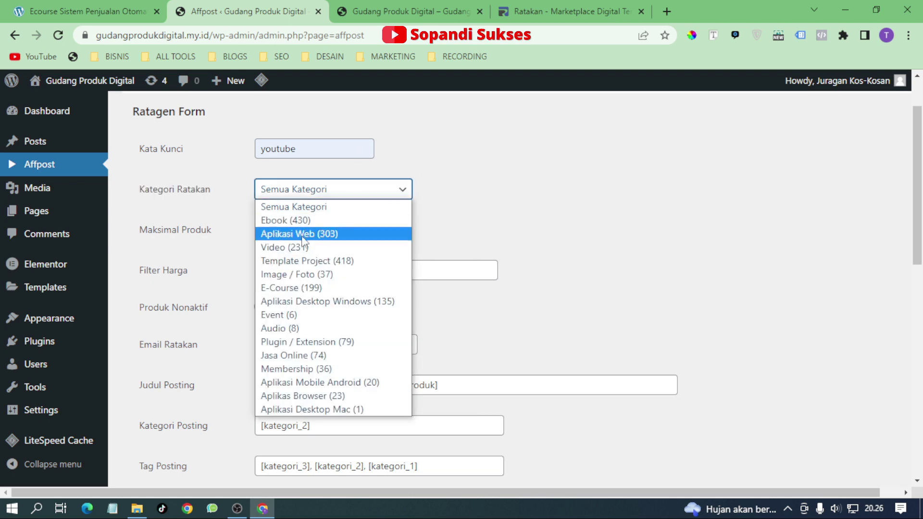
click(500, 161)
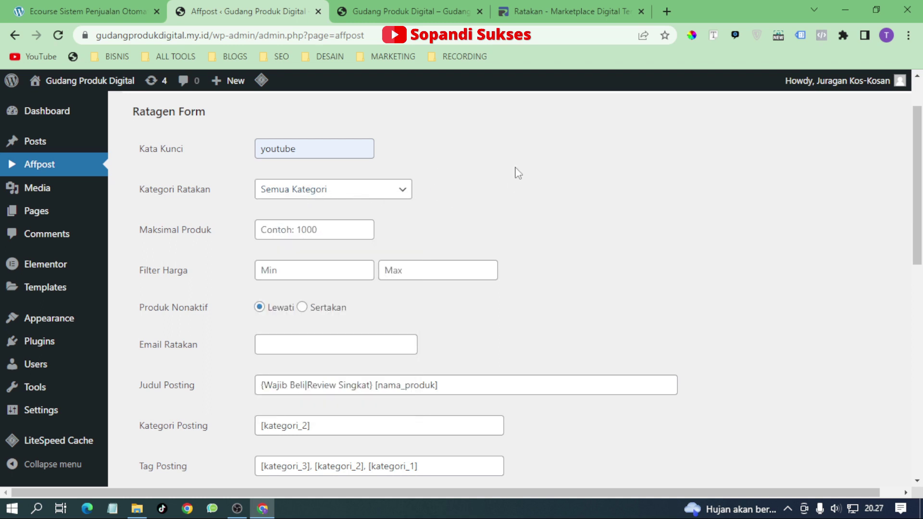
scroll(230, 228, down, 1)
scroll(229, 230, down, 2)
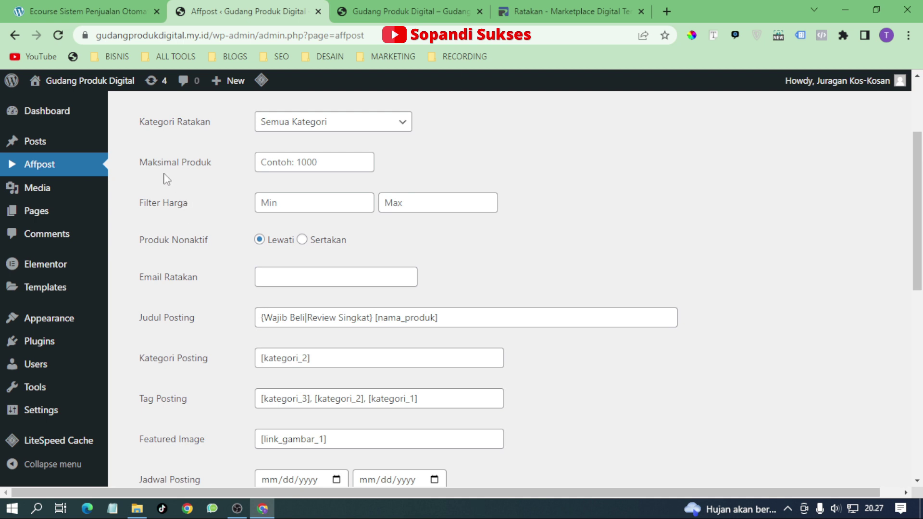
drag(140, 162, 211, 155)
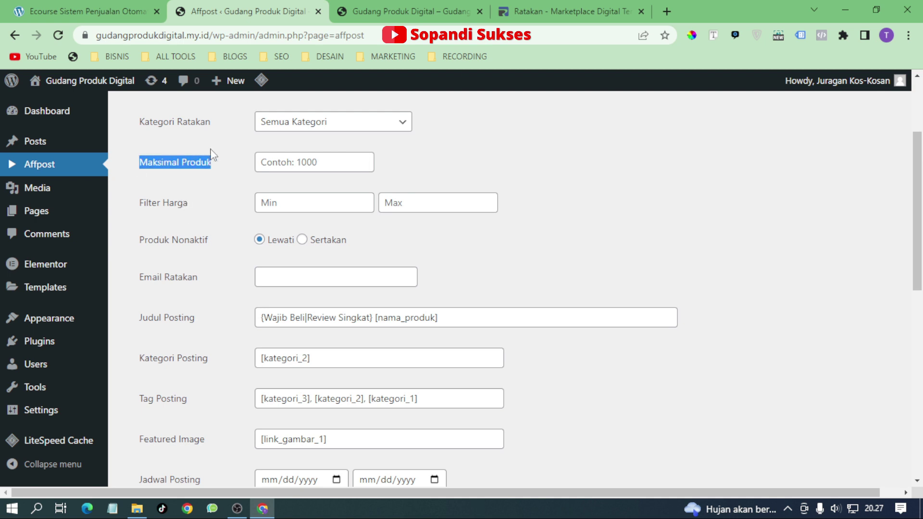
Step: Set Maksimal Produk to 100
click(442, 175)
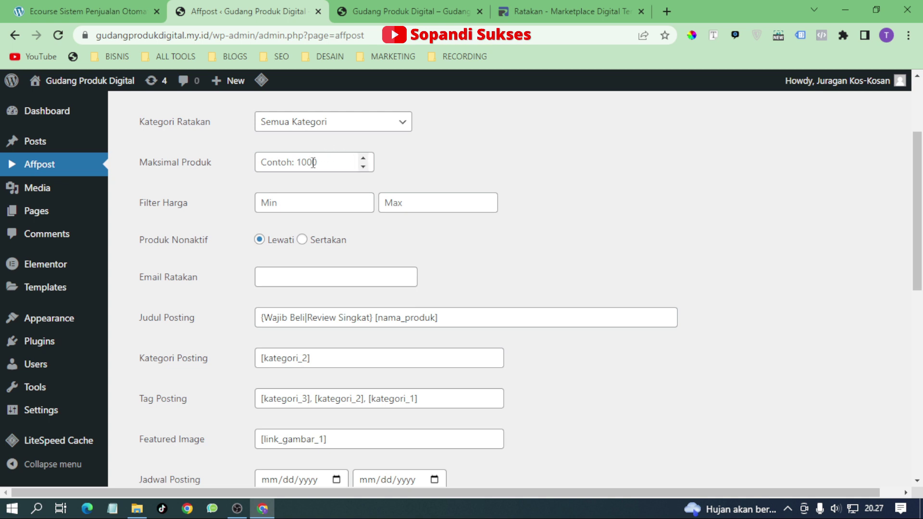
click(313, 162)
text(100)
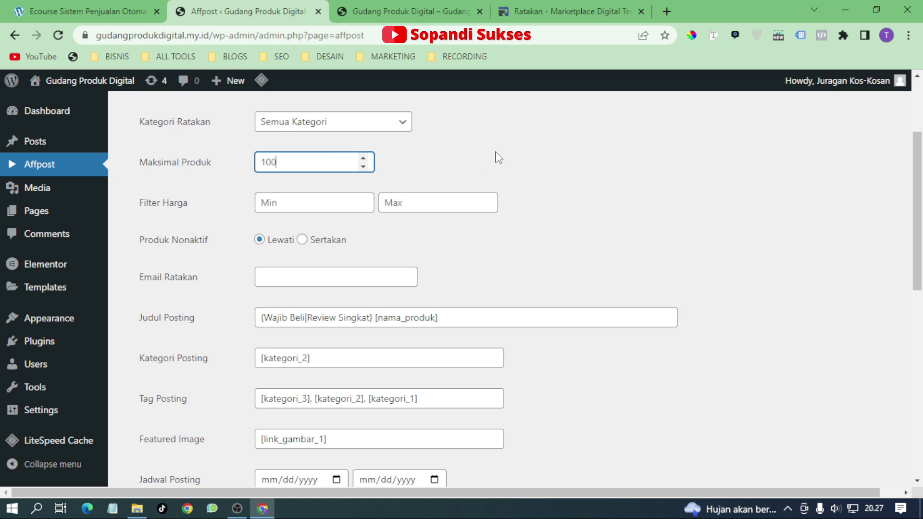
click(499, 158)
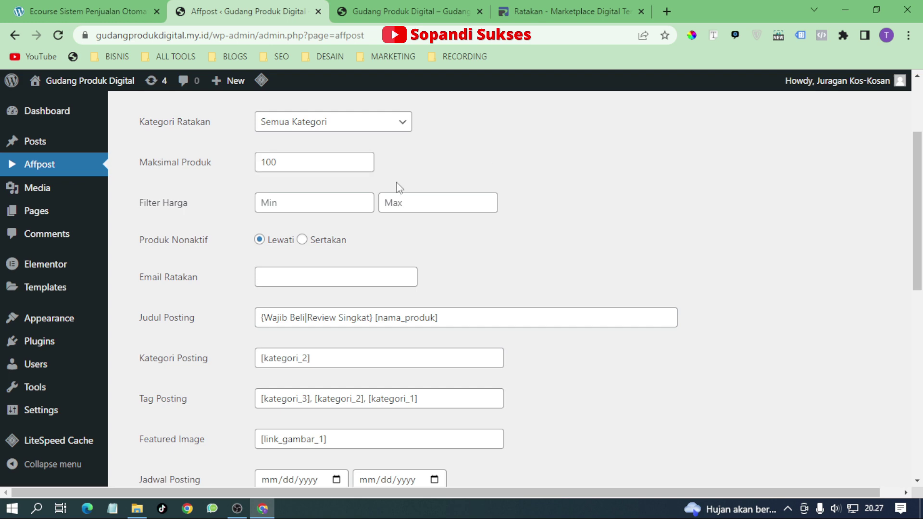
click(307, 159)
drag(308, 159, 251, 165)
click(548, 161)
Step: Set the price range to Min 50000 and Max 500000, then start typing the Ratakan account e-mail
click(292, 201)
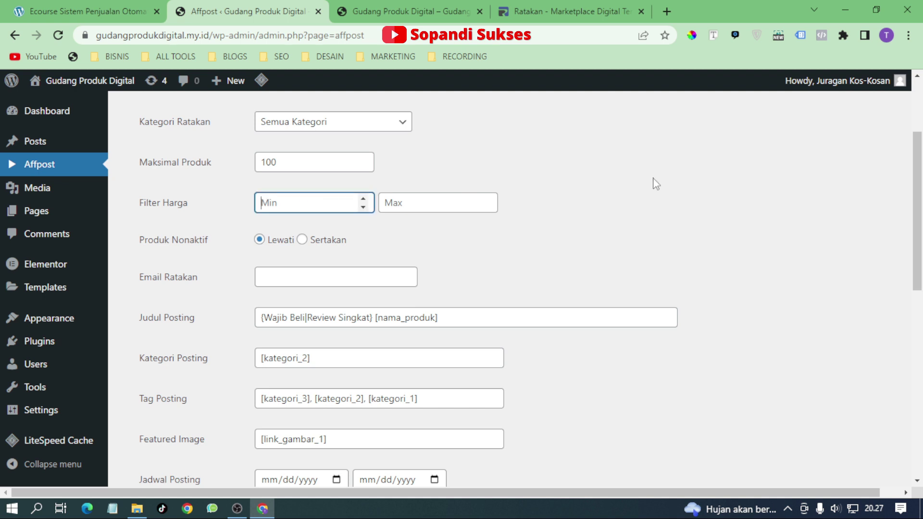
text(50000)
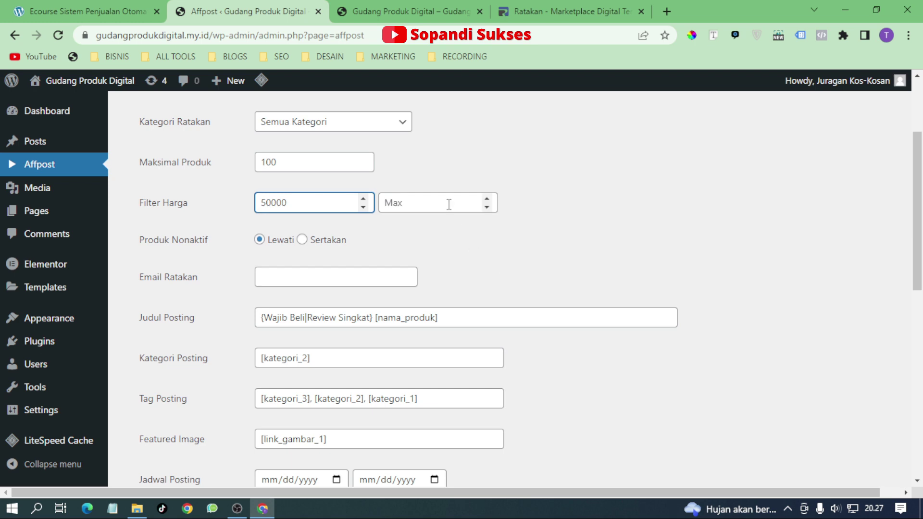
click(445, 202)
text(500)
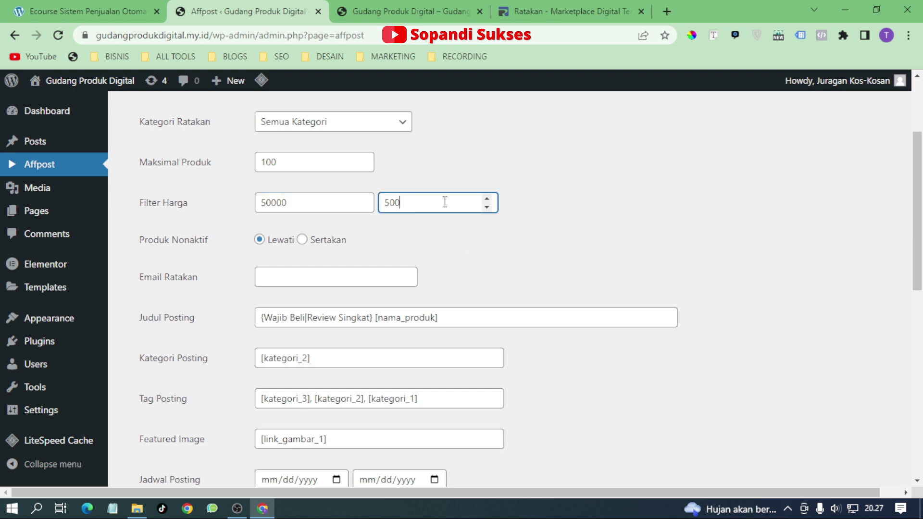
text(000)
drag(403, 204, 575, 207)
click(625, 200)
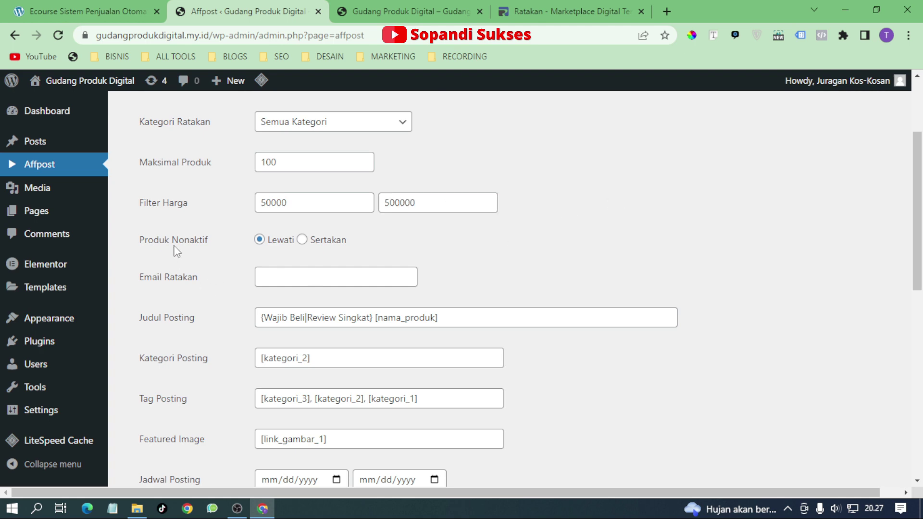
scroll(192, 239, down, 1)
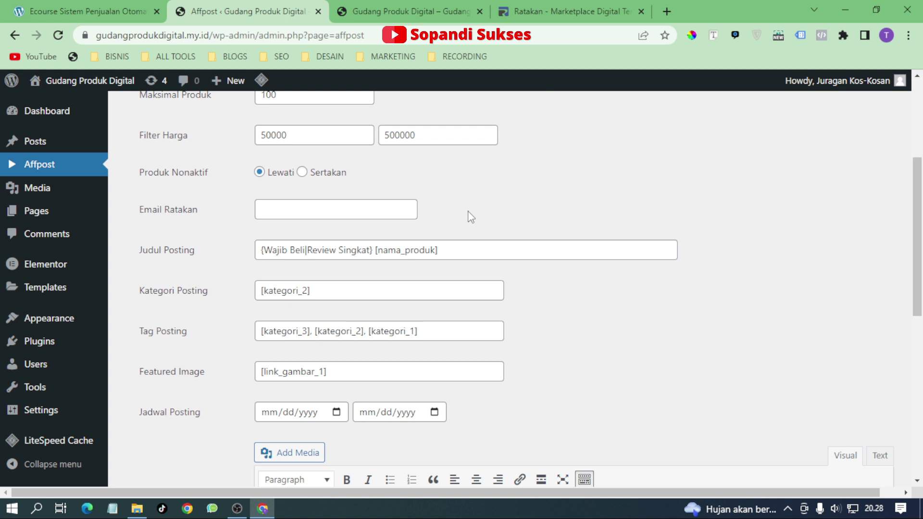
click(375, 206)
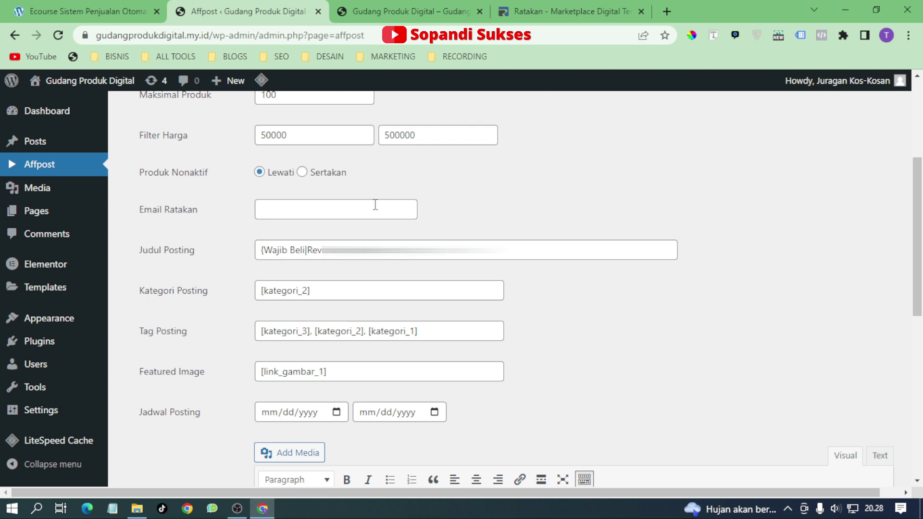
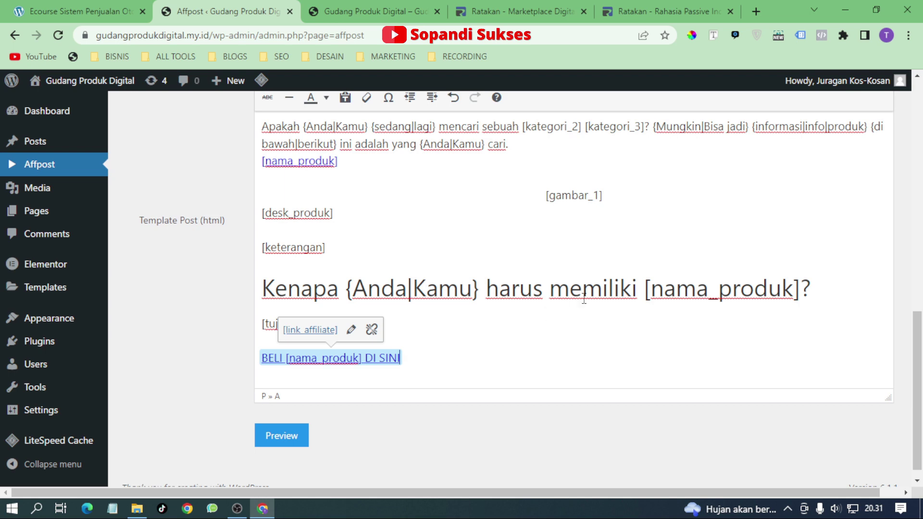
Step: Inspect the [nama_produk] link and the {Anda|Kamu} and {sedang|lagi} spintax in the opening paragraph
scroll(673, 225, up, 1)
click(368, 253)
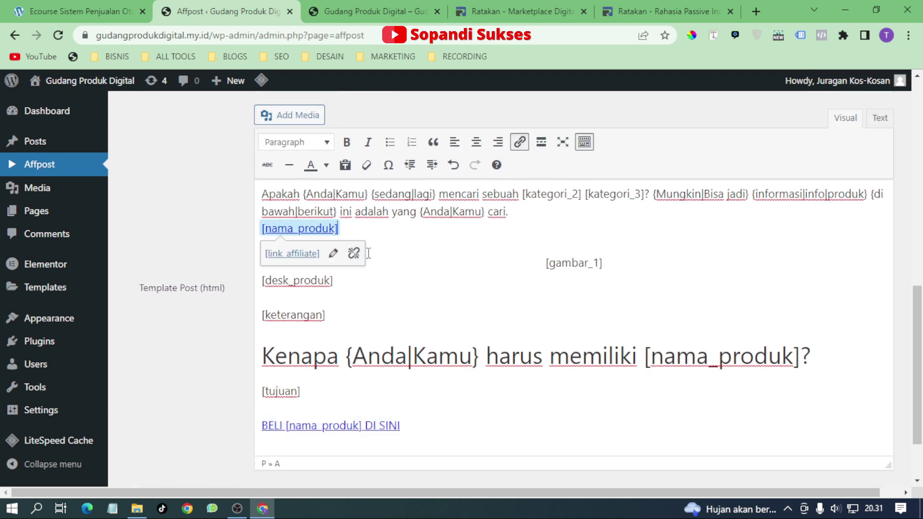
click(489, 279)
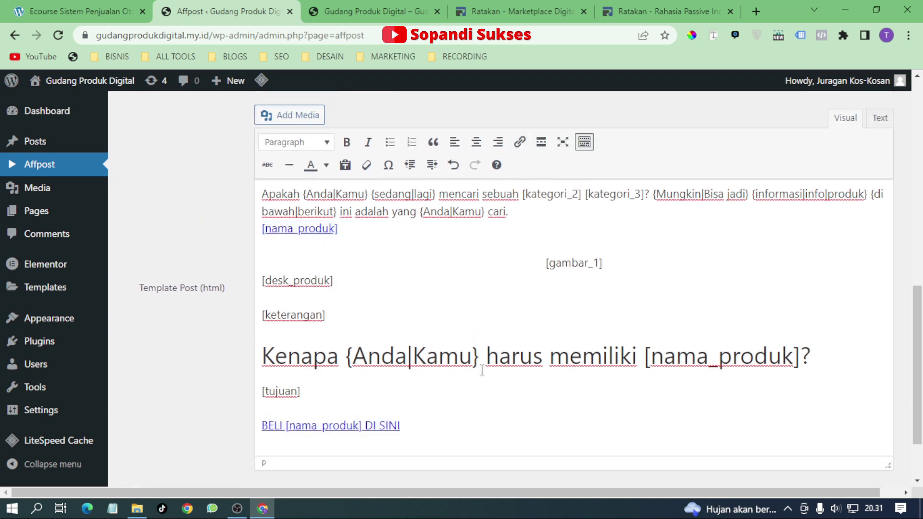
scroll(482, 370, down, 1)
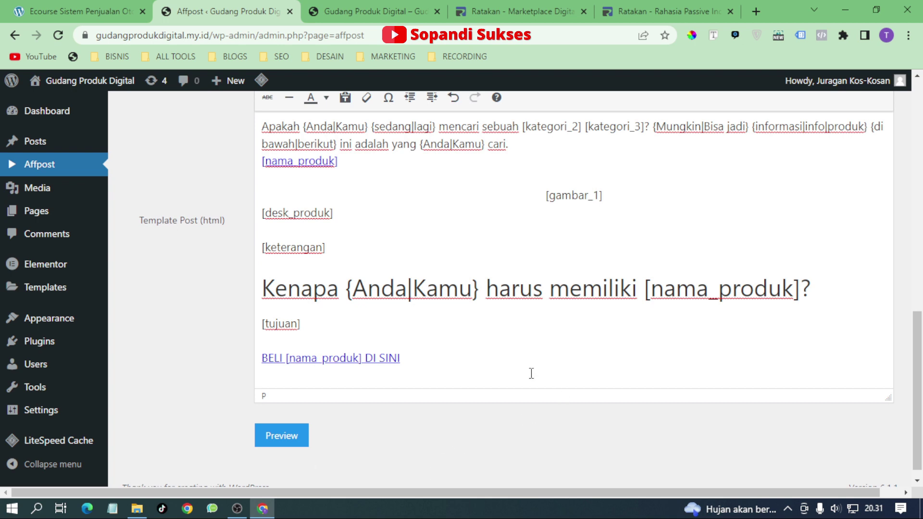
scroll(524, 356, up, 1)
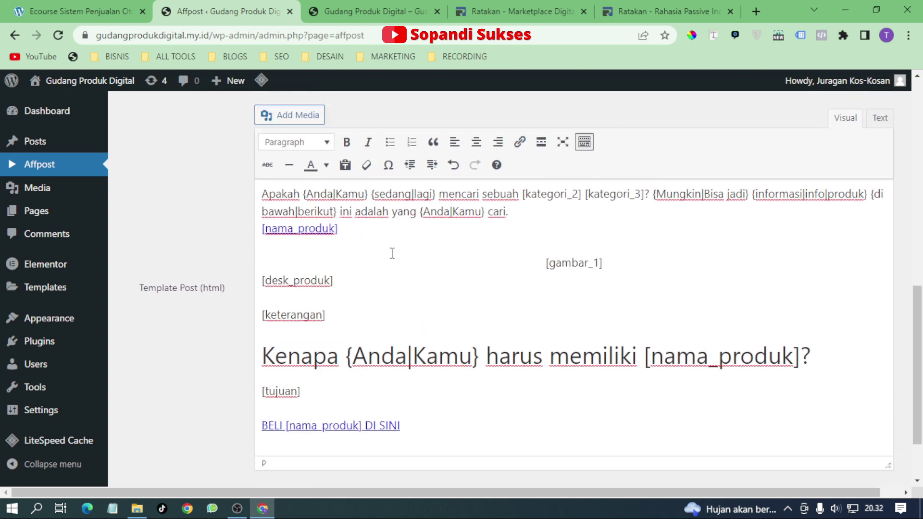
drag(303, 194, 370, 187)
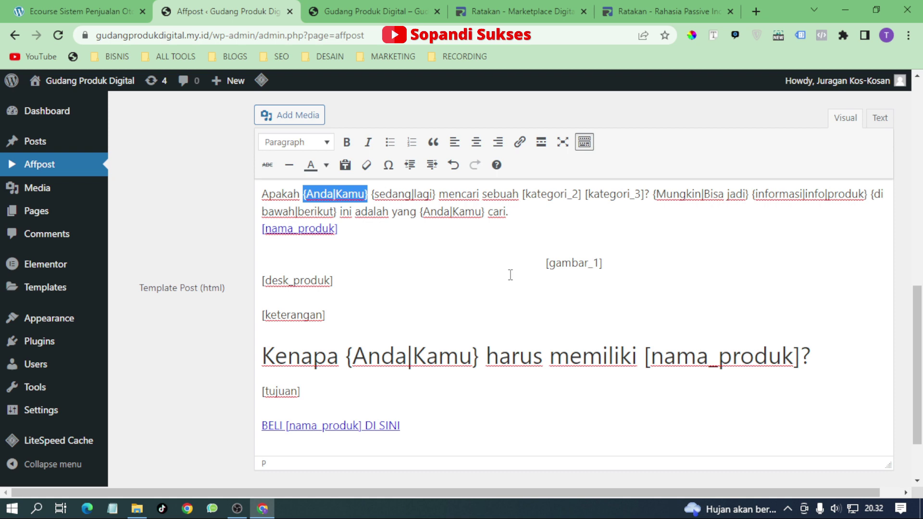
click(418, 211)
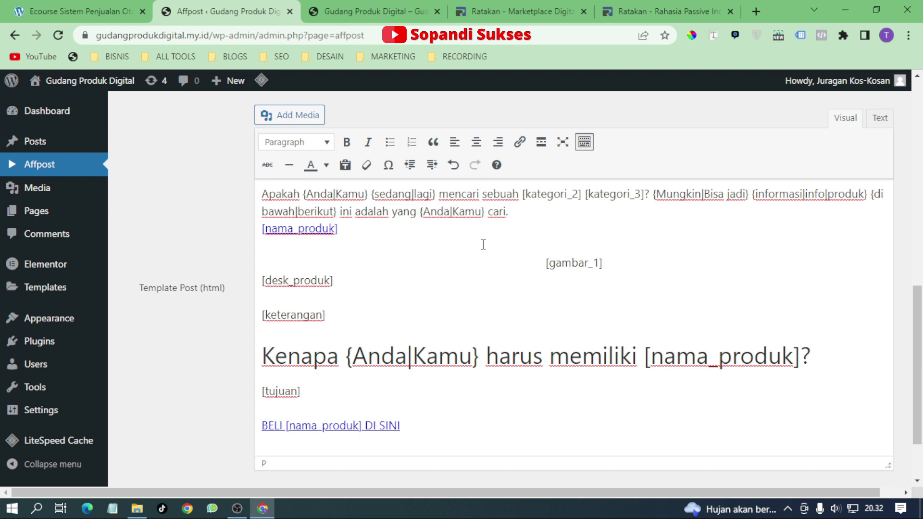
drag(302, 194, 445, 194)
triple_click(347, 194)
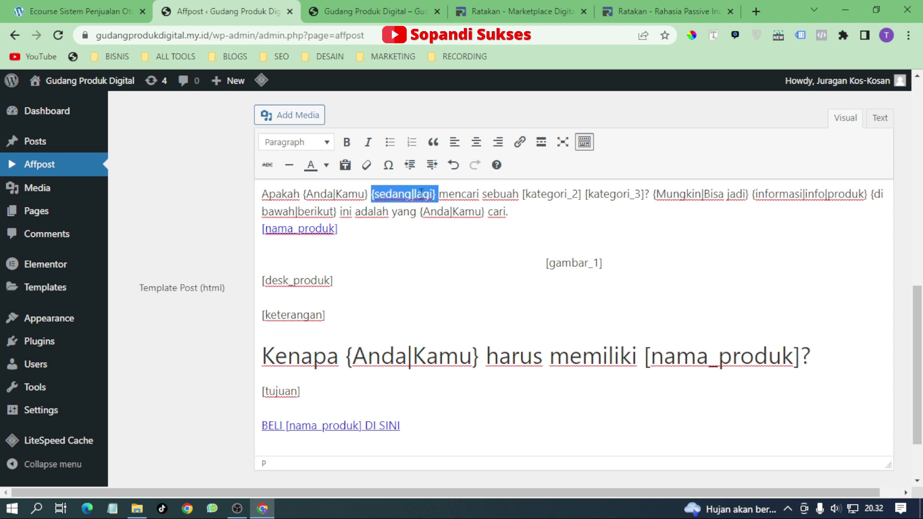
double_click(421, 194)
click(617, 210)
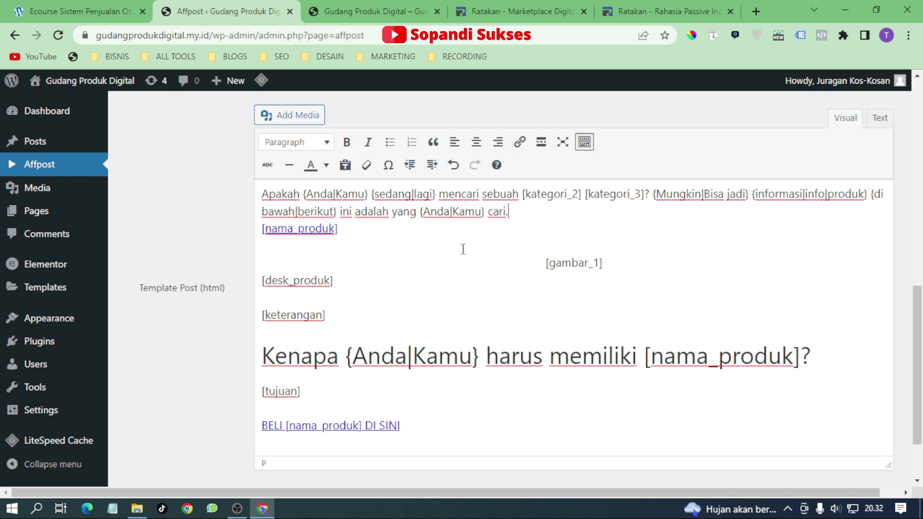
scroll(455, 246, down, 1)
scroll(480, 261, up, 1)
Step: Capitalise 'harus' and 'memiliki' to 'Harus Memiliki' in the Kenapa heading
drag(821, 347, 261, 350)
click(415, 356)
key(BackSpace)
text(H)
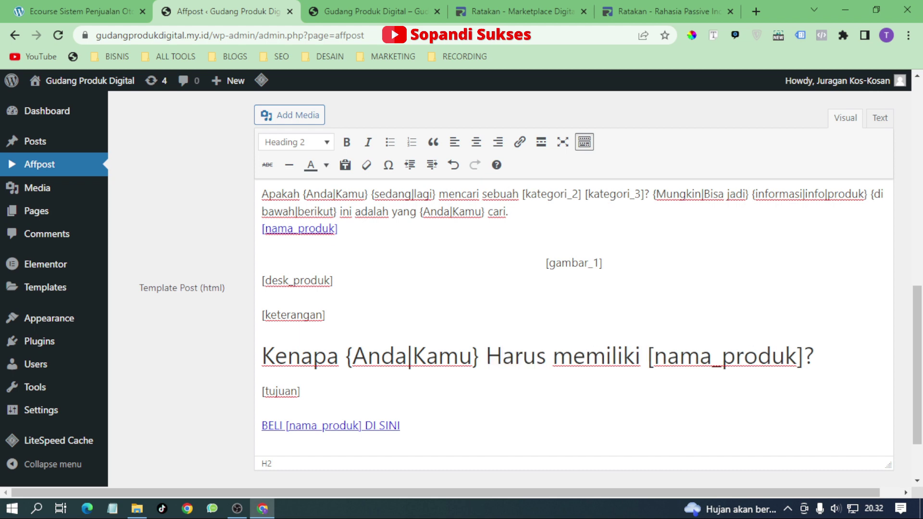
click(569, 358)
key(BackSpace)
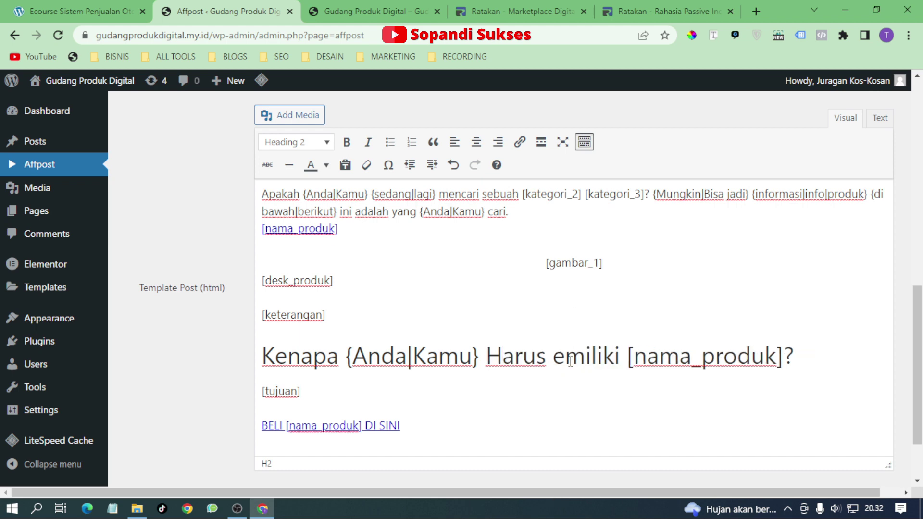
text(M)
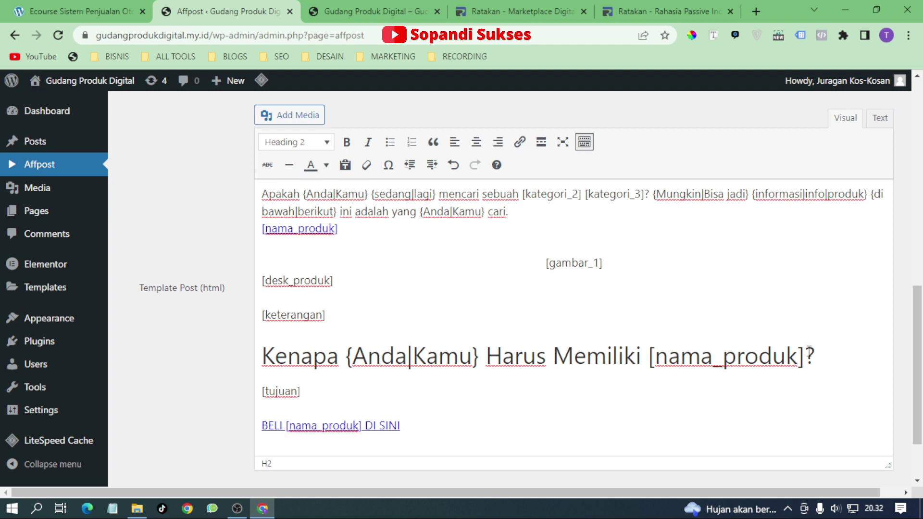
Step: Make the whole Kenapa {Anda|Kamu} Harus Memiliki [nama_produk]? heading bold
drag(810, 353, 257, 363)
key(ctrl+b)
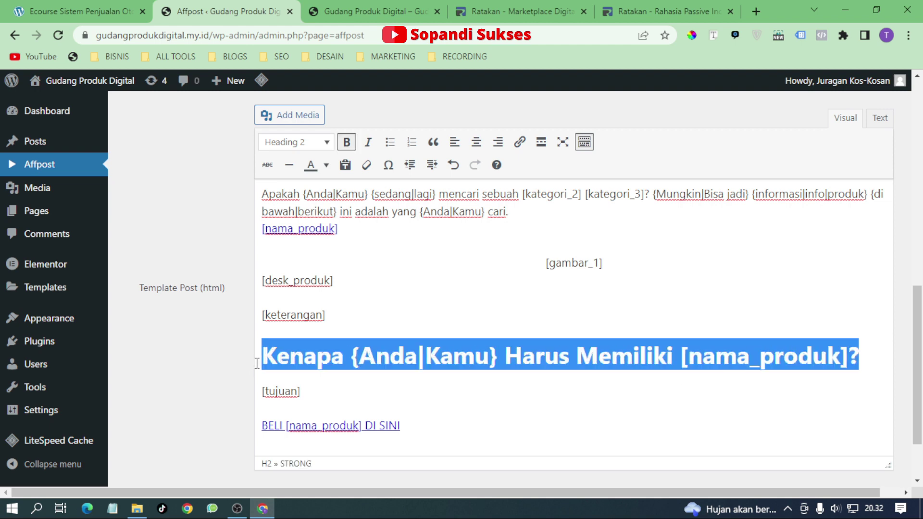
click(451, 324)
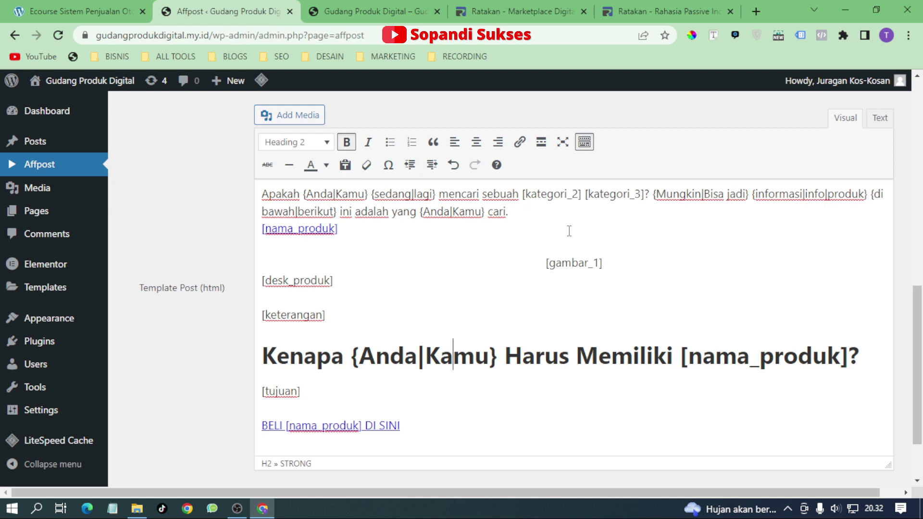
scroll(504, 255, up, 1)
drag(605, 336, 535, 331)
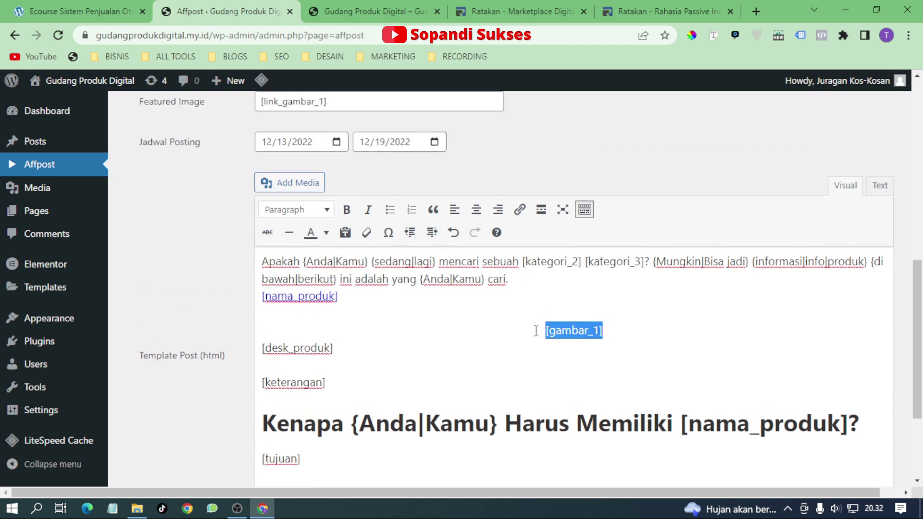
click(668, 11)
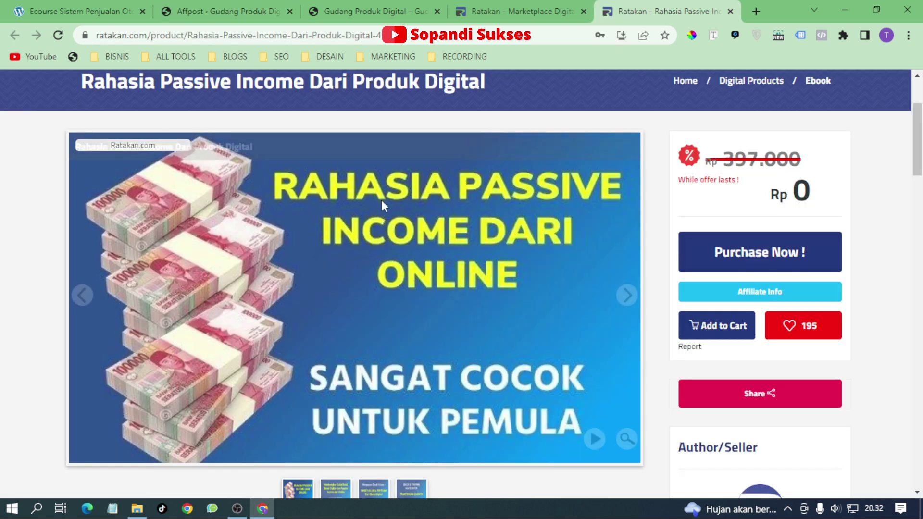
click(222, 11)
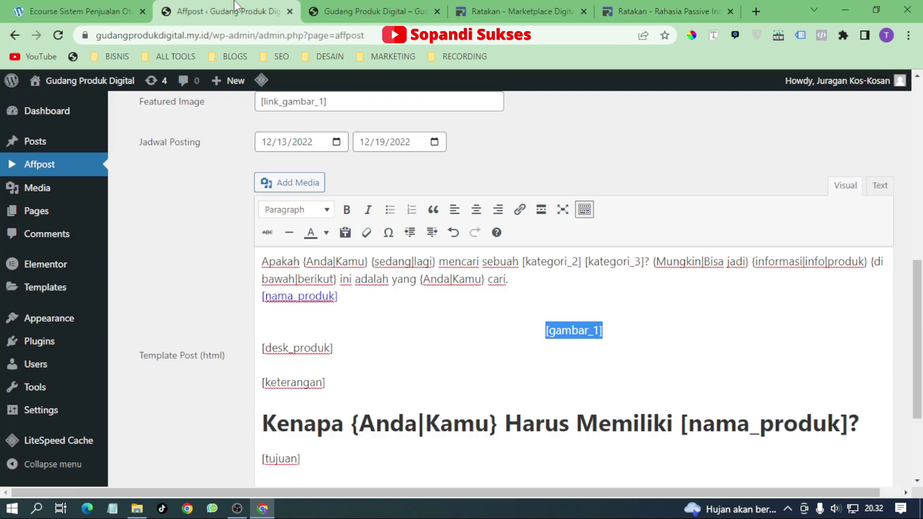
scroll(336, 284, down, 1)
click(333, 281)
triple_click(333, 282)
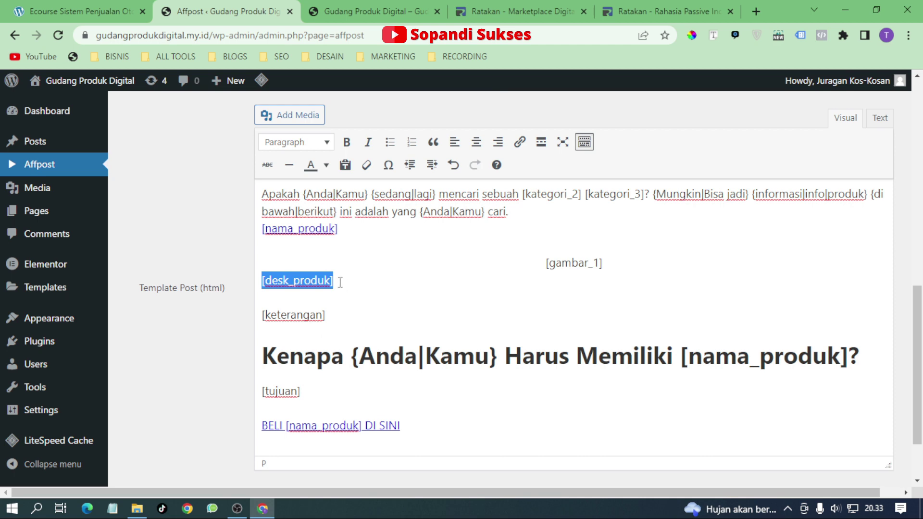
drag(333, 281, 249, 276)
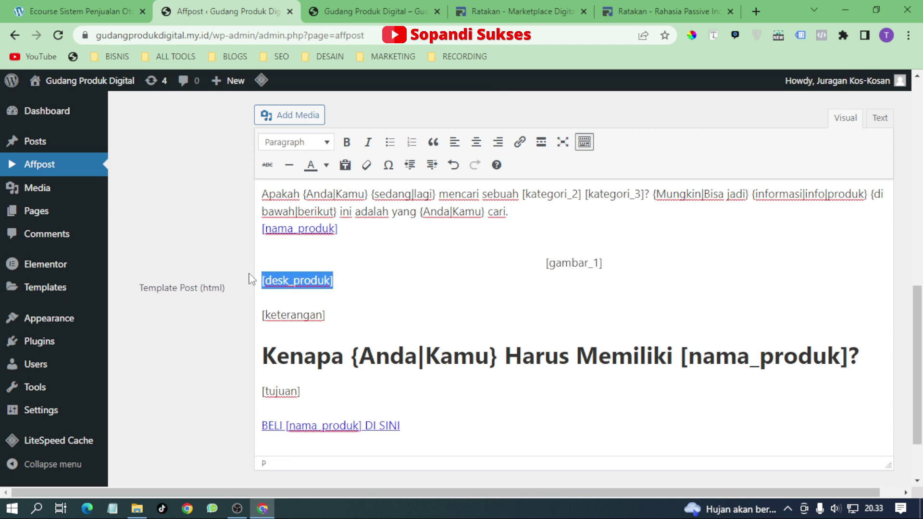
click(625, 6)
click(483, 7)
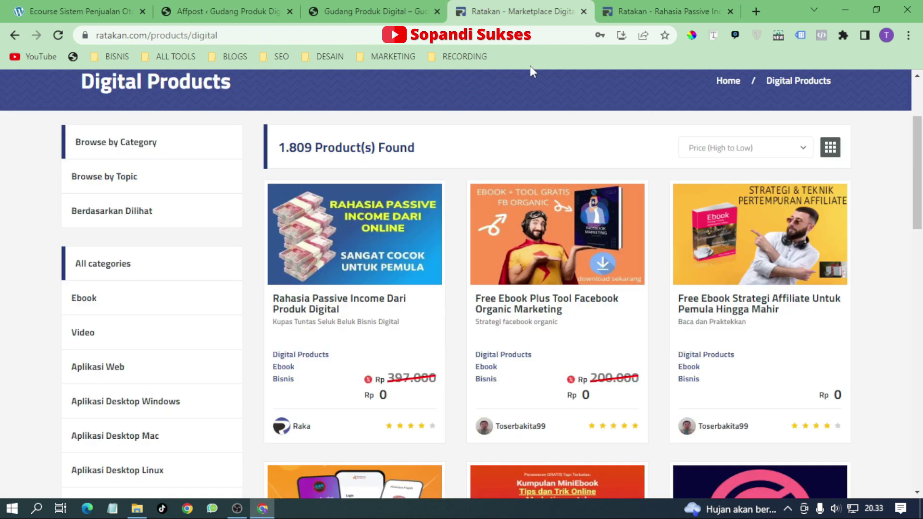
scroll(510, 127, down, 1)
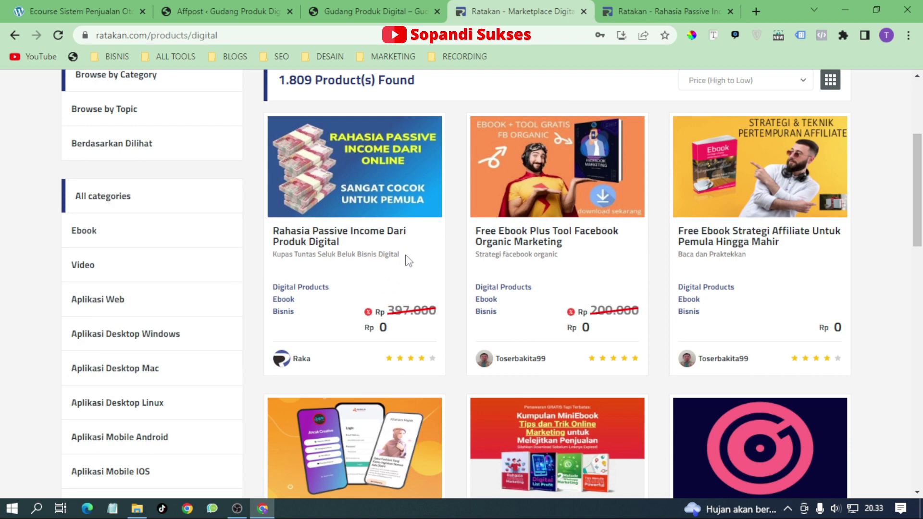
drag(402, 261, 270, 254)
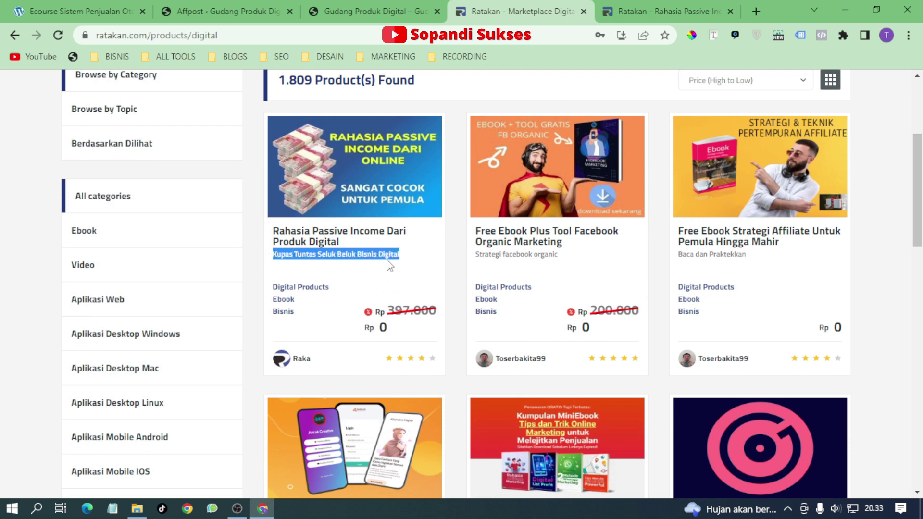
drag(559, 256, 475, 258)
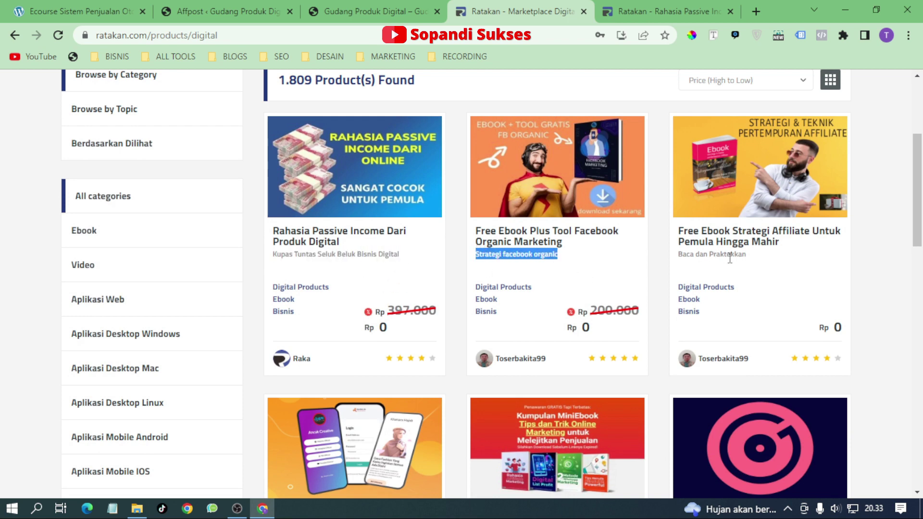
drag(750, 258, 675, 260)
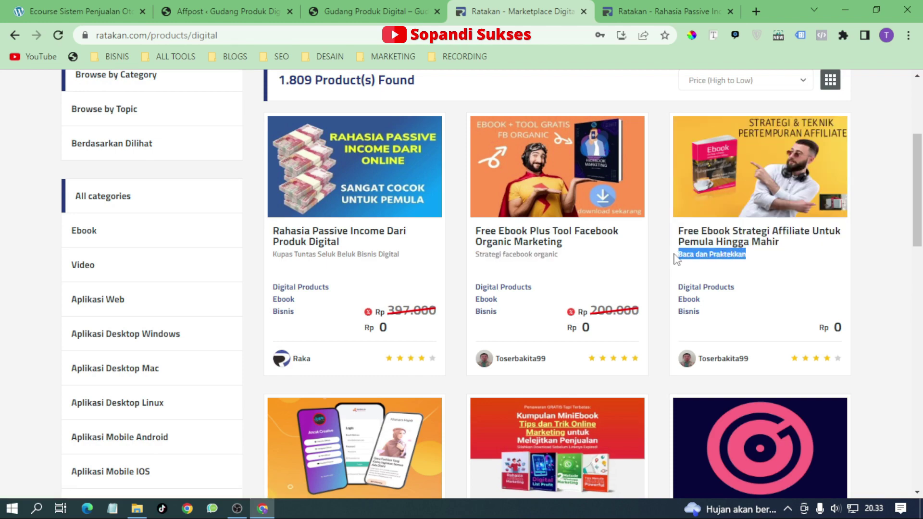
scroll(500, 358, down, 4)
scroll(537, 368, up, 6)
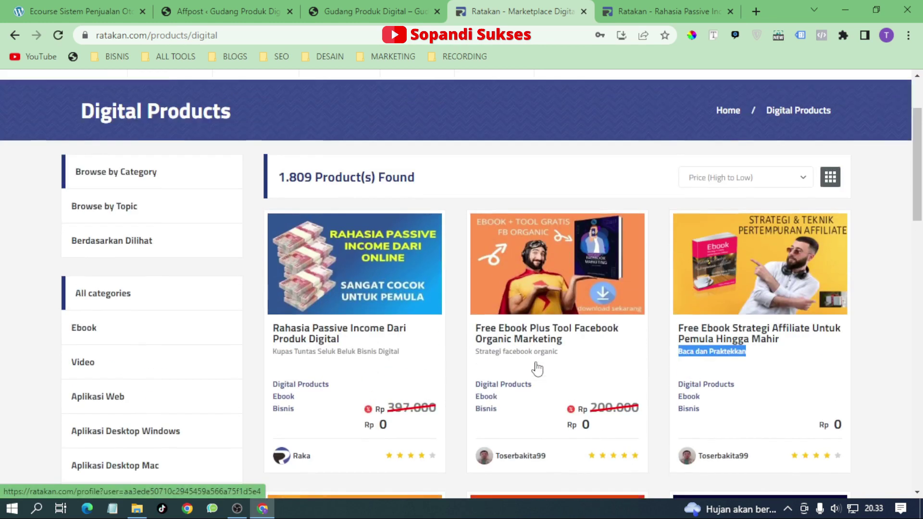
scroll(538, 368, up, 1)
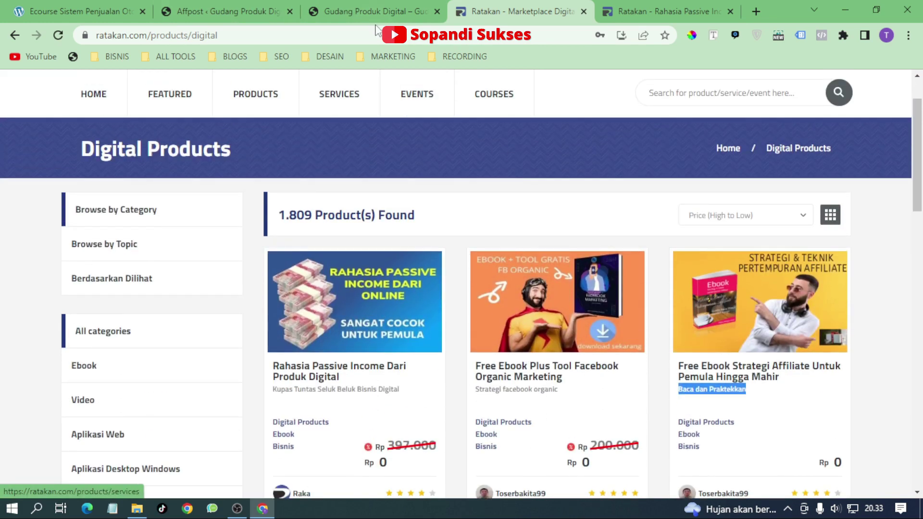
click(224, 10)
scroll(352, 188, down, 1)
click(353, 187)
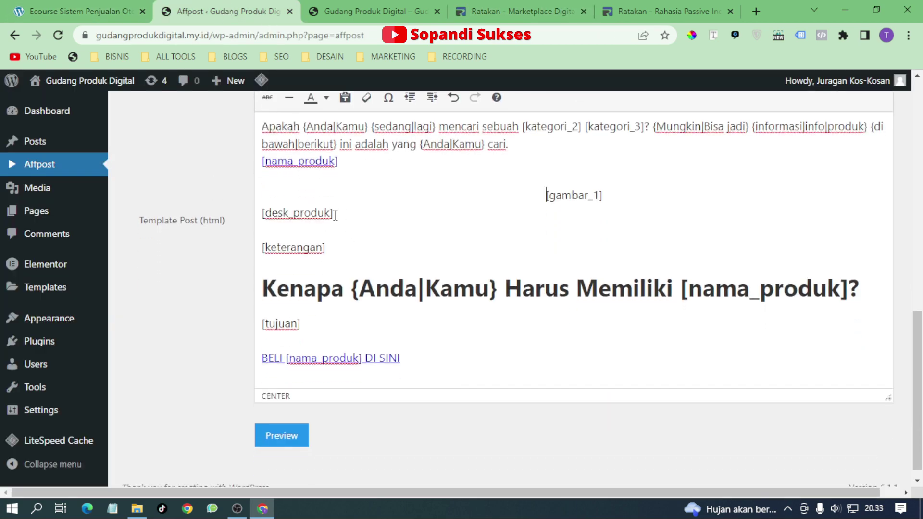
Step: Compare [desk_produk] with the first product's short description on the Ratakan listing
drag(335, 214, 264, 210)
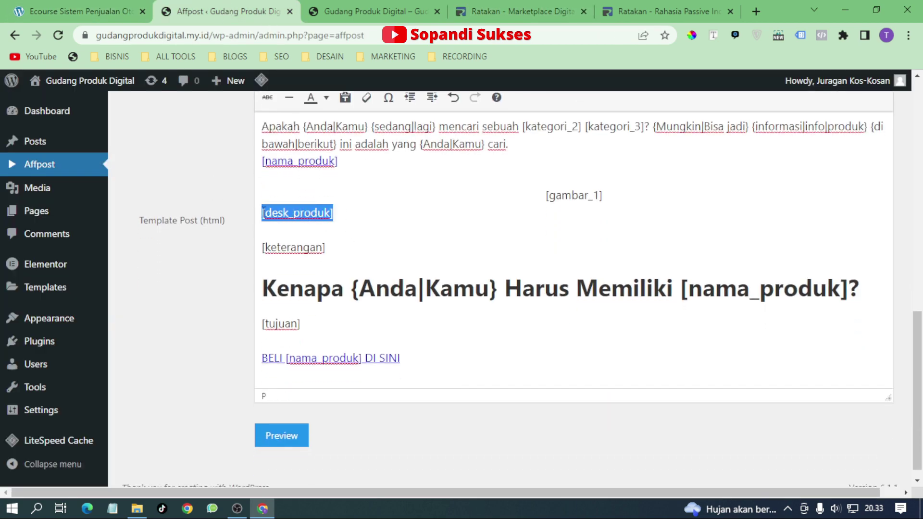
click(556, 2)
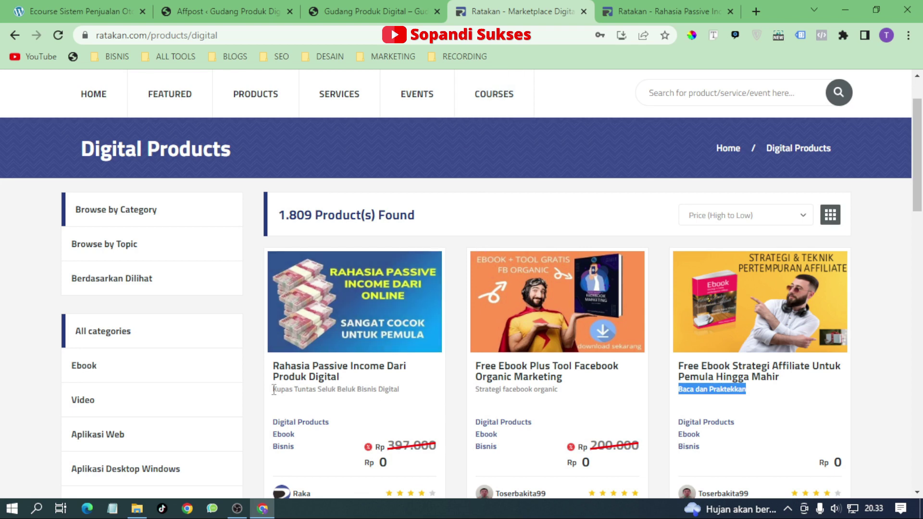
drag(273, 389, 417, 400)
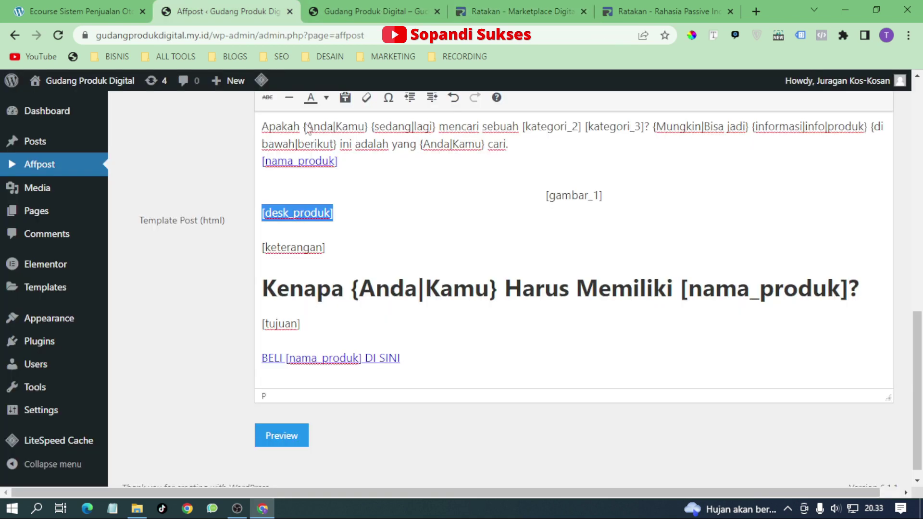
click(262, 8)
Step: Put [desk_produk] on its own line below [gambar_1], bold and centred
click(356, 208)
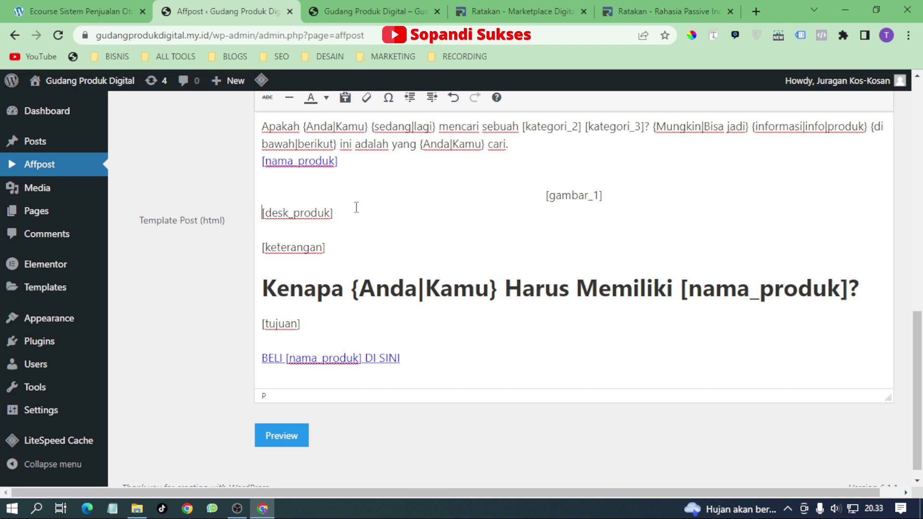
key(Return)
key(Return)
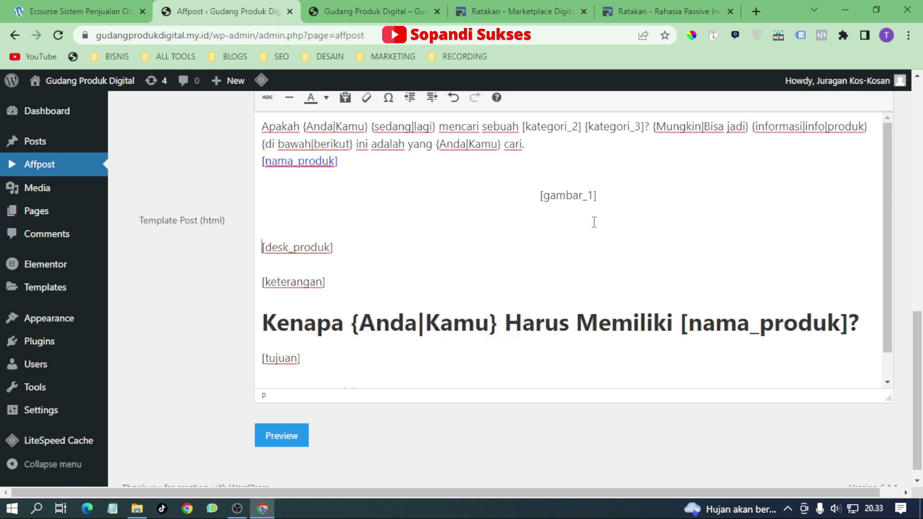
key(shift+End)
key(ctrl+b)
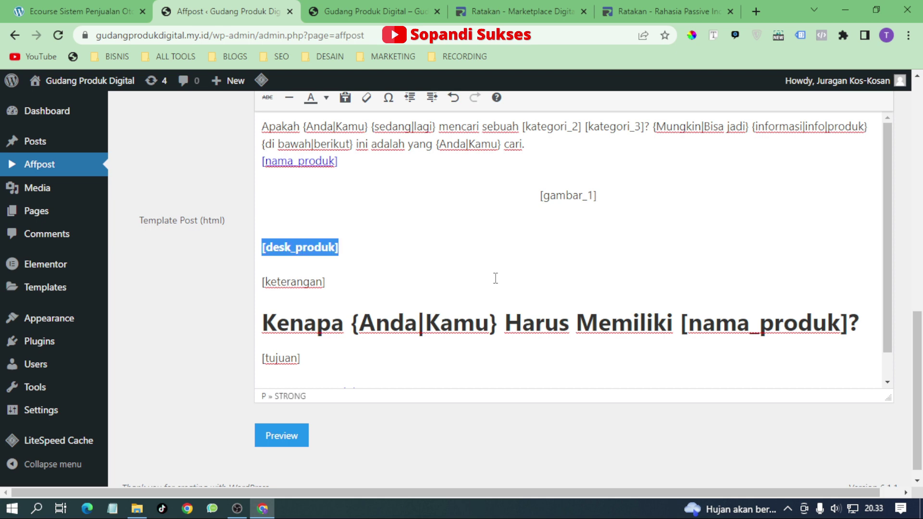
scroll(496, 279, up, 2)
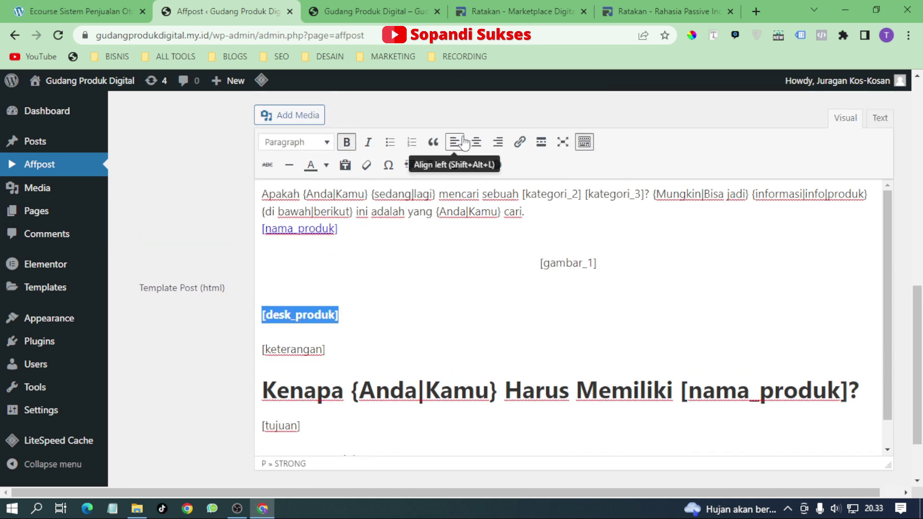
click(477, 142)
click(596, 306)
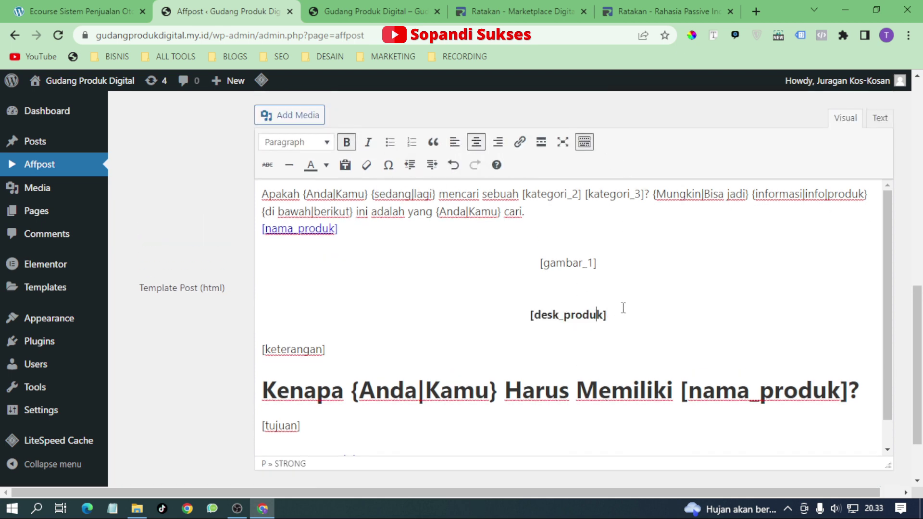
scroll(600, 308, down, 1)
drag(332, 322, 264, 326)
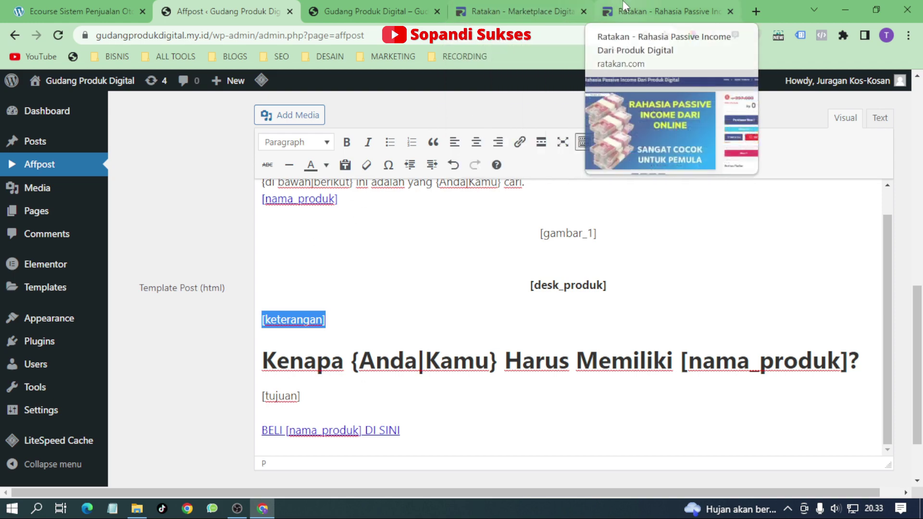
click(622, 5)
scroll(569, 226, down, 4)
scroll(245, 230, up, 7)
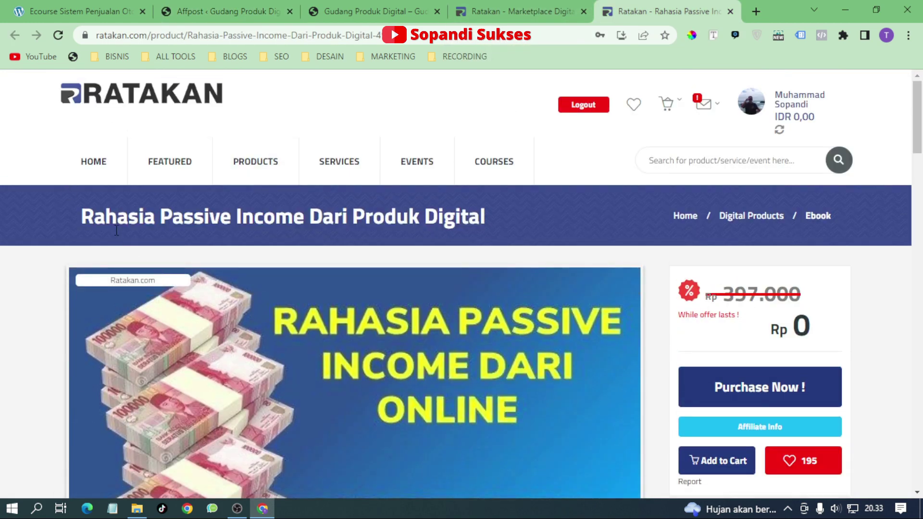
scroll(369, 216, down, 5)
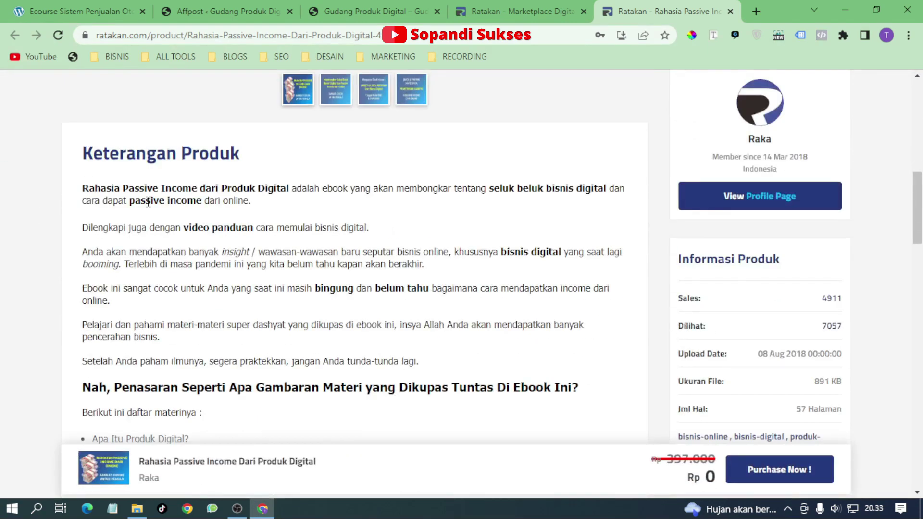
drag(81, 157, 245, 154)
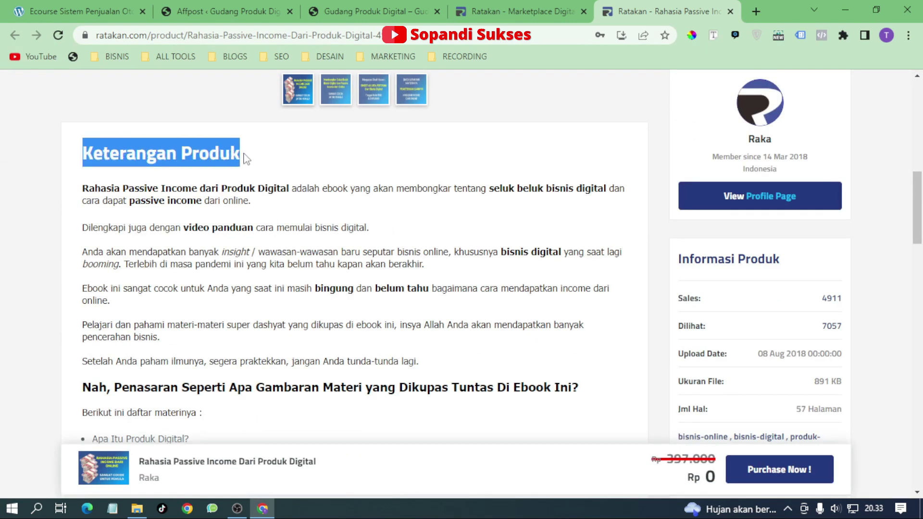
click(177, 198)
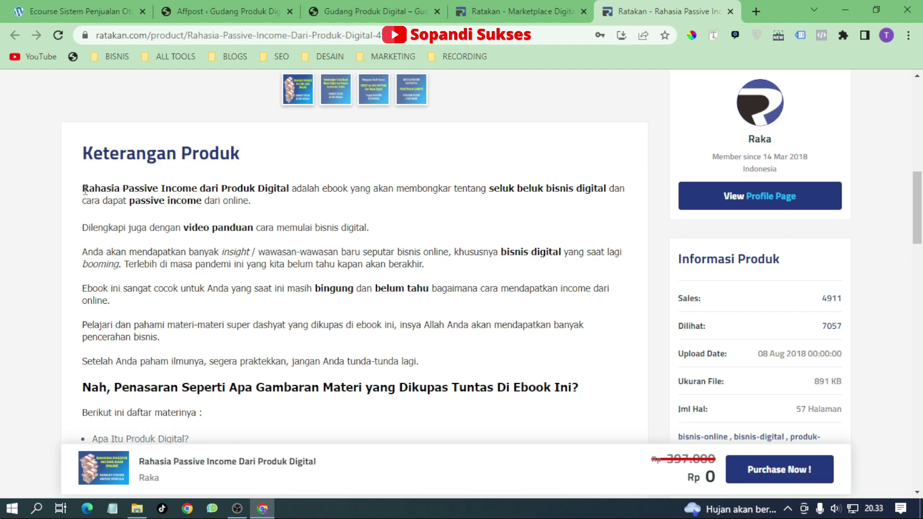
drag(84, 190, 202, 414)
scroll(197, 418, down, 7)
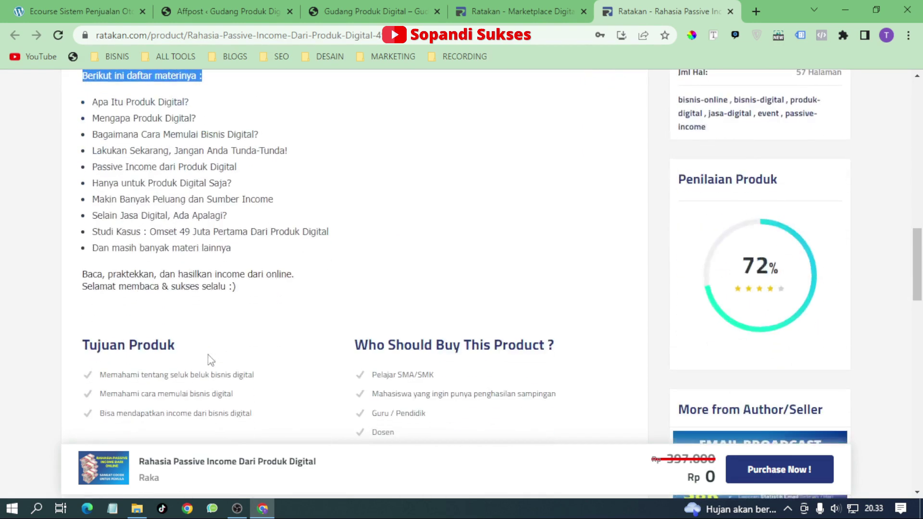
drag(255, 234, 66, 198)
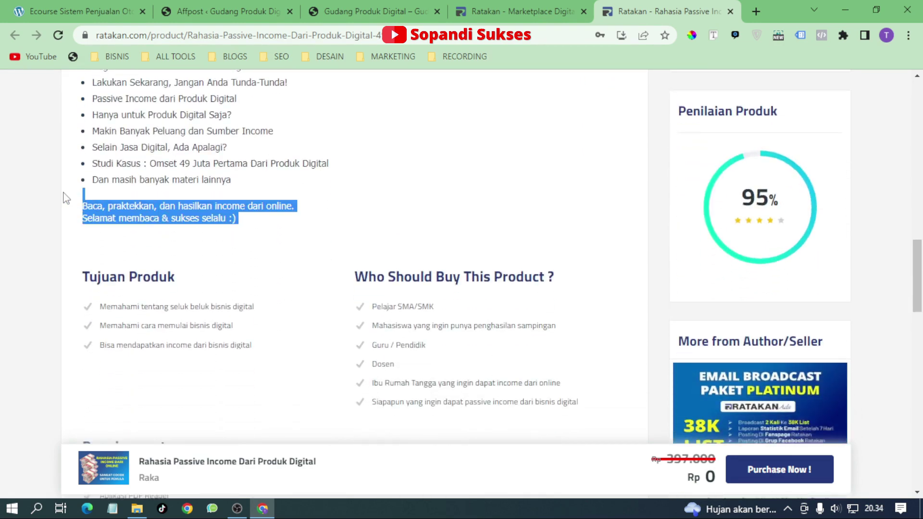
scroll(151, 194, up, 12)
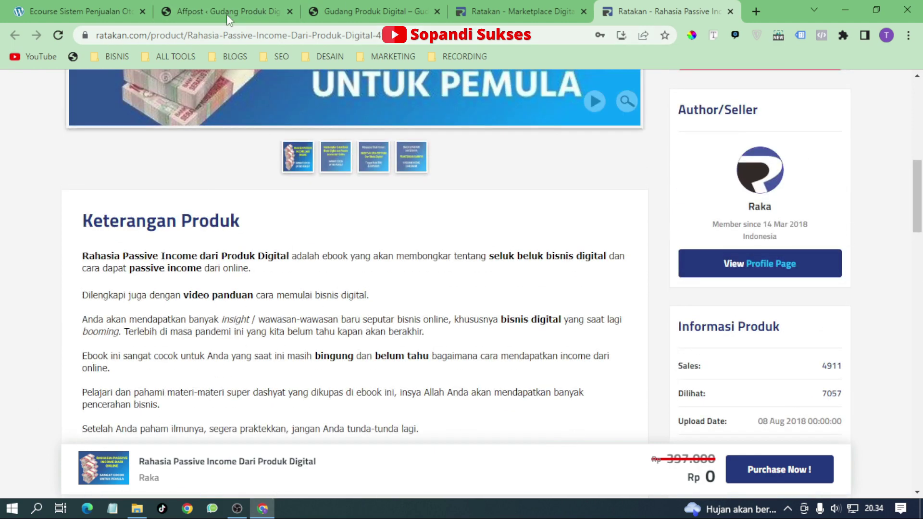
click(226, 12)
drag(345, 316, 257, 324)
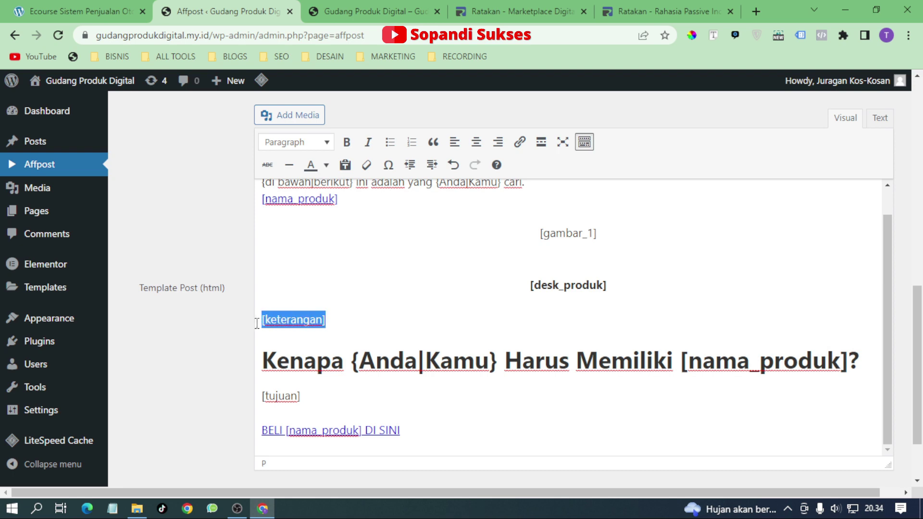
click(325, 315)
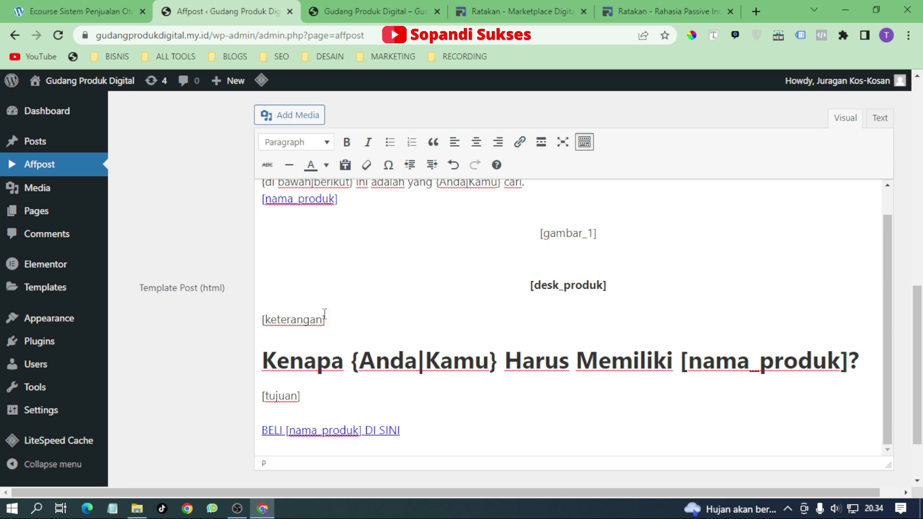
scroll(371, 312, down, 2)
drag(301, 328, 262, 329)
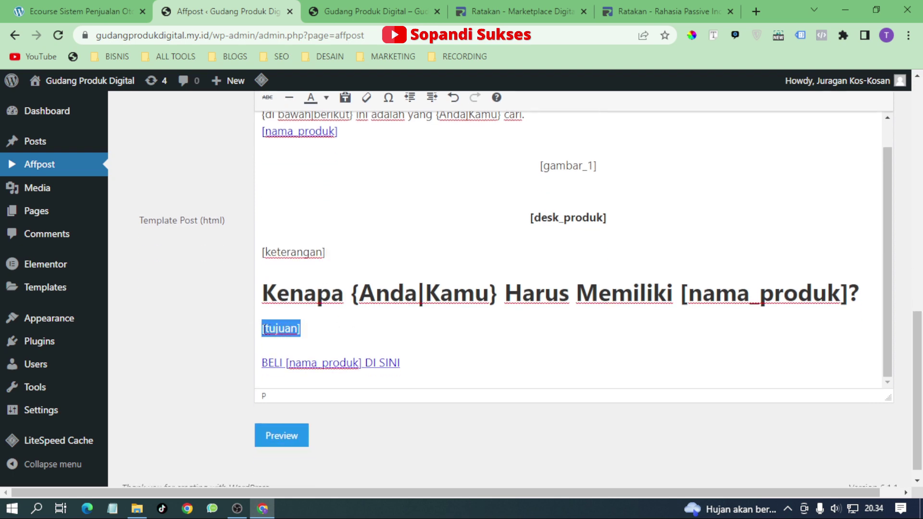
click(521, 7)
click(613, 6)
scroll(334, 249, down, 15)
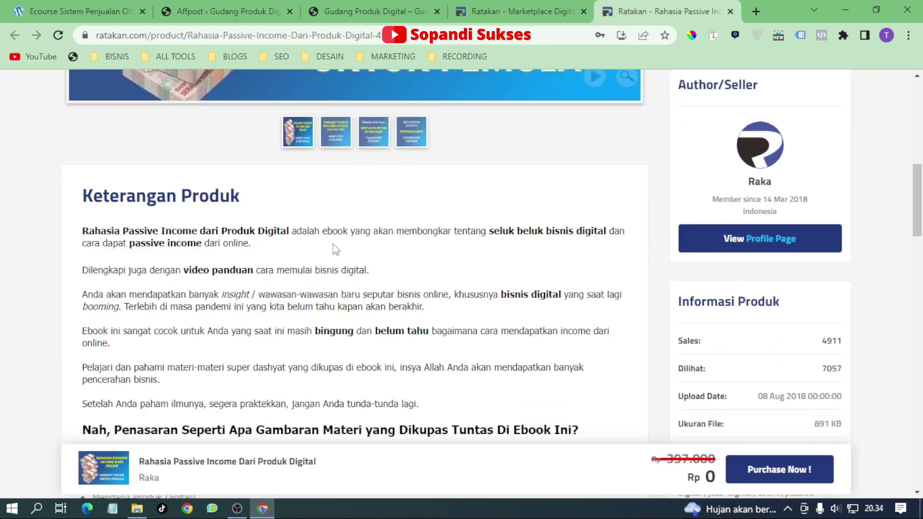
scroll(326, 257, up, 3)
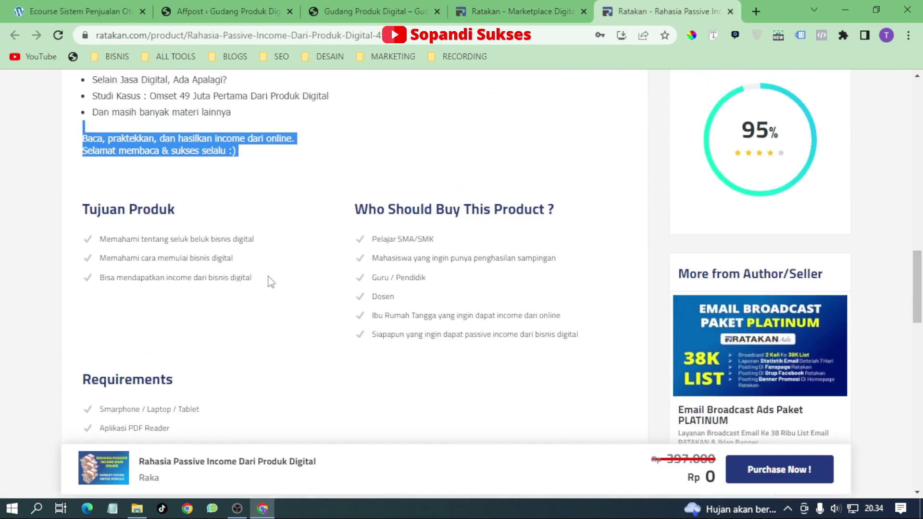
drag(266, 278, 153, 194)
click(144, 239)
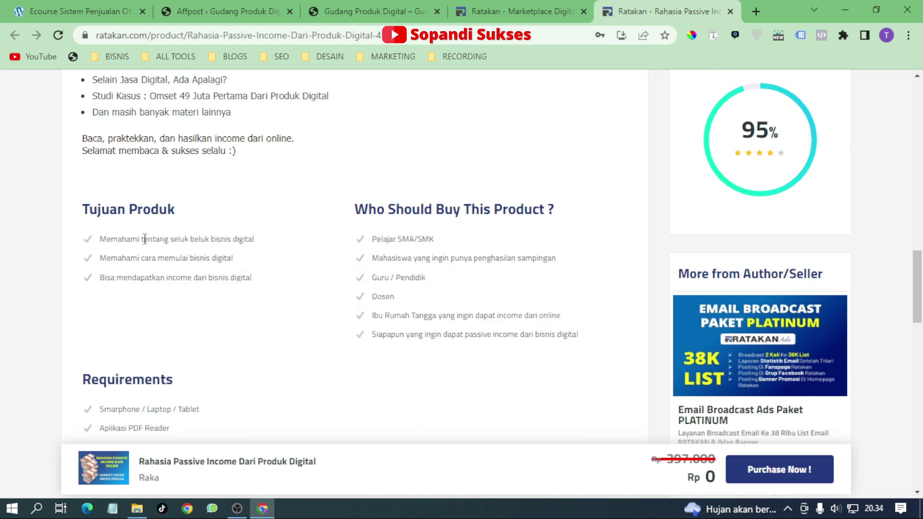
drag(105, 239, 264, 276)
click(225, 11)
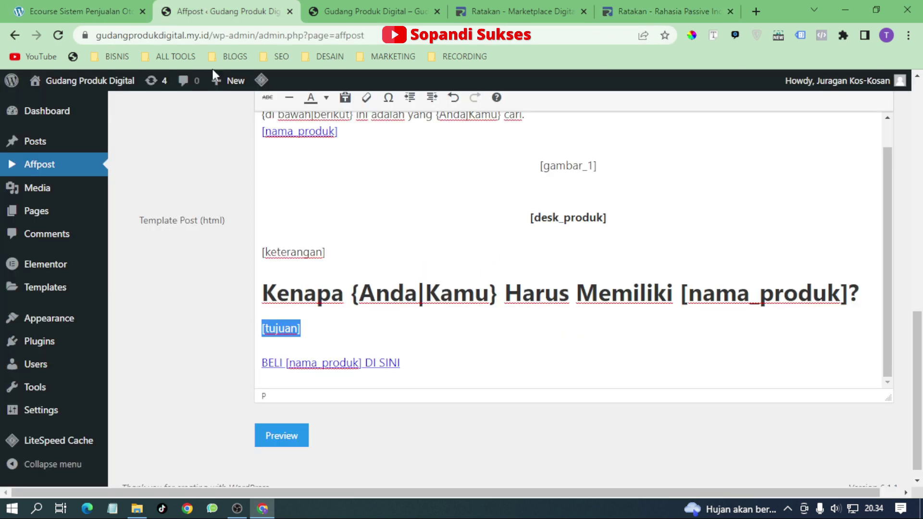
click(318, 362)
click(433, 323)
drag(324, 329, 258, 325)
click(365, 329)
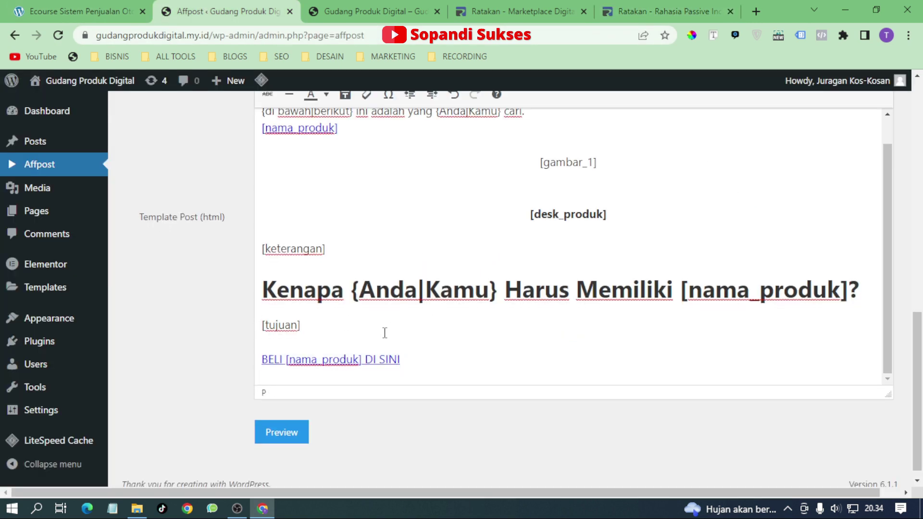
Step: Locate and select the closing BELI [nama_produk] DI SINI buy link text
scroll(383, 332, down, 1)
drag(419, 351, 264, 348)
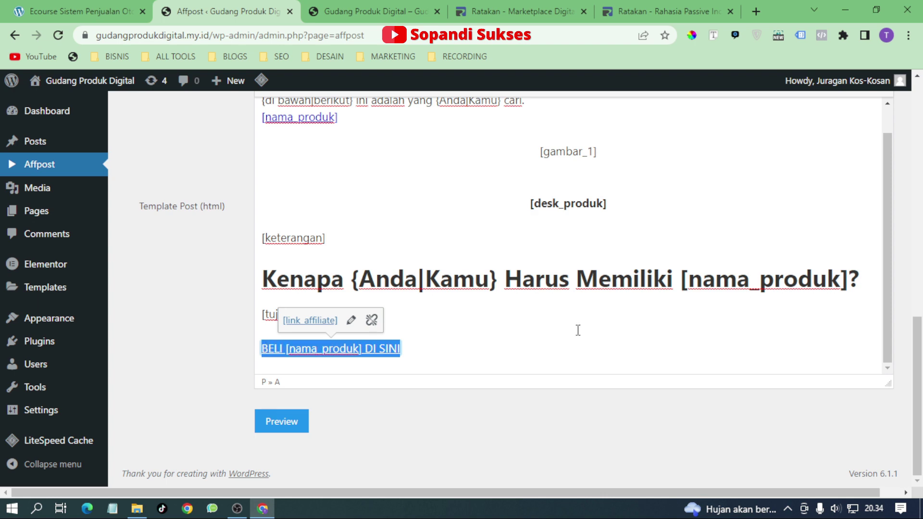
click(497, 366)
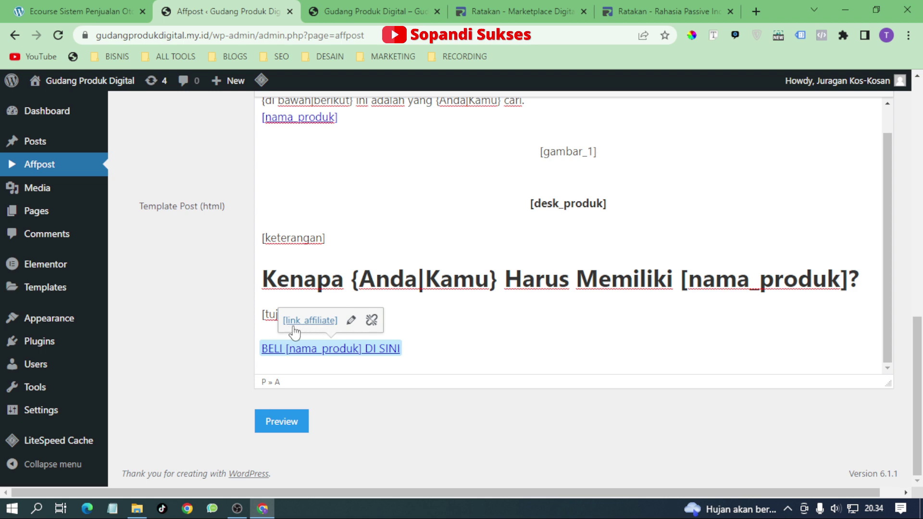
click(440, 278)
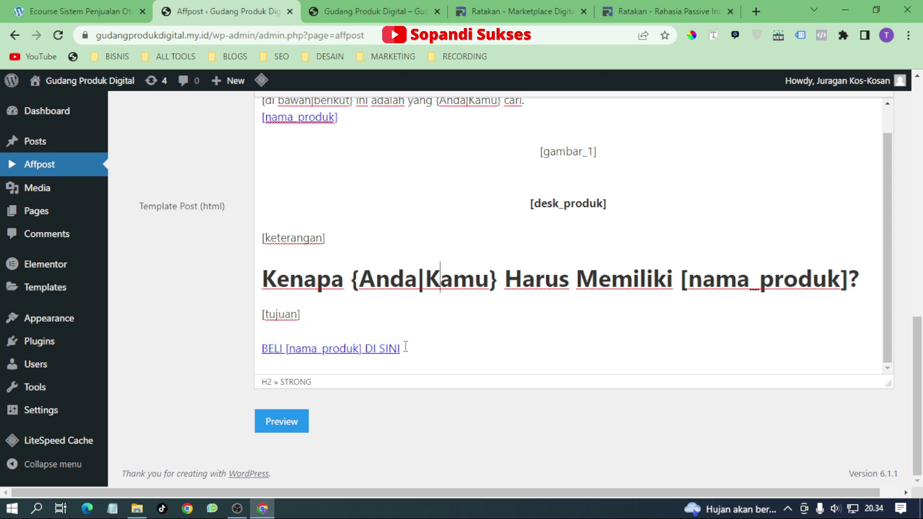
drag(406, 346, 266, 346)
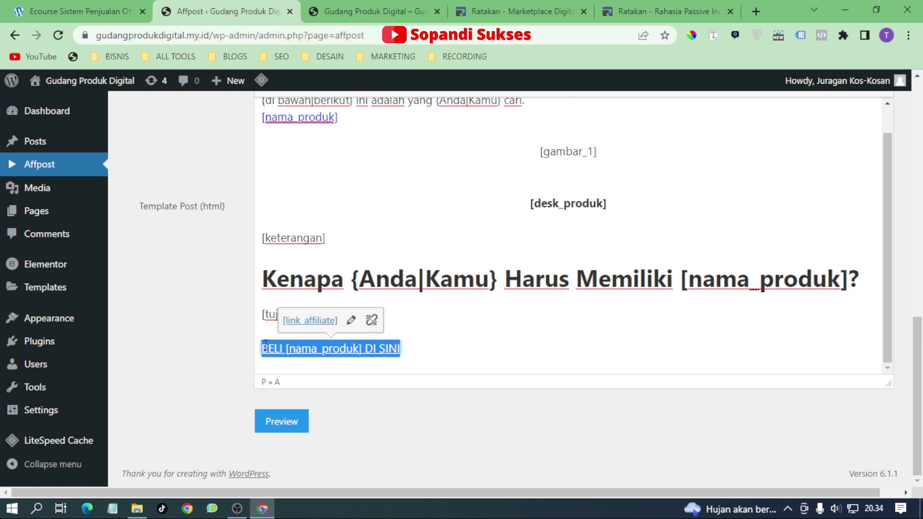
click(435, 341)
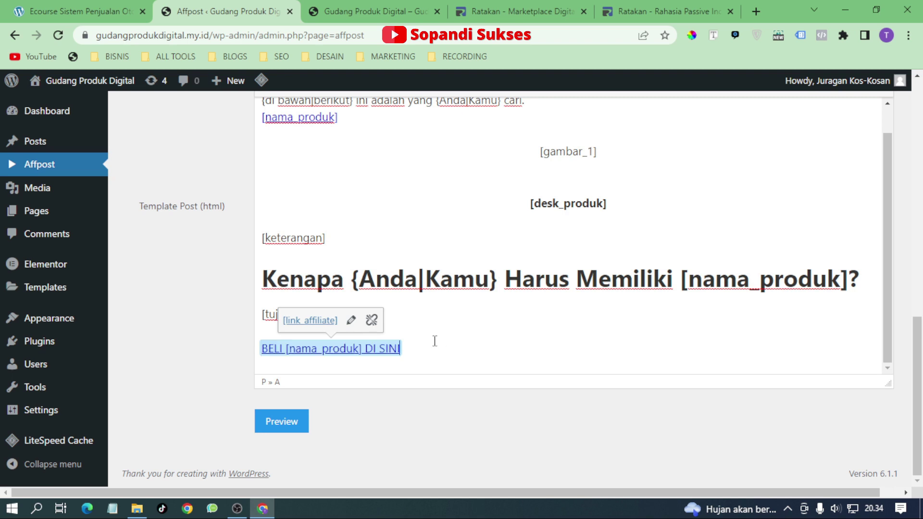
Step: Bold the BELI [nama_produk] DI SINI link and review the template
drag(408, 343, 256, 343)
key(ctrl+b)
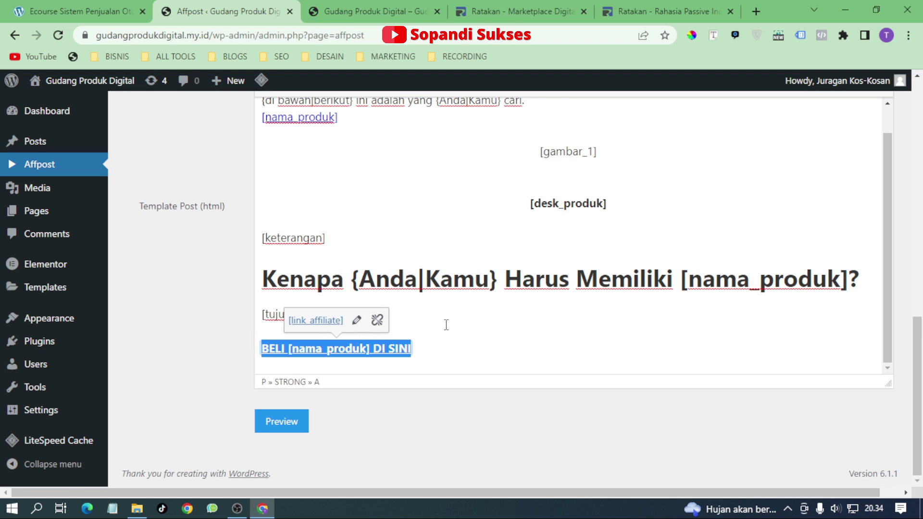
click(448, 317)
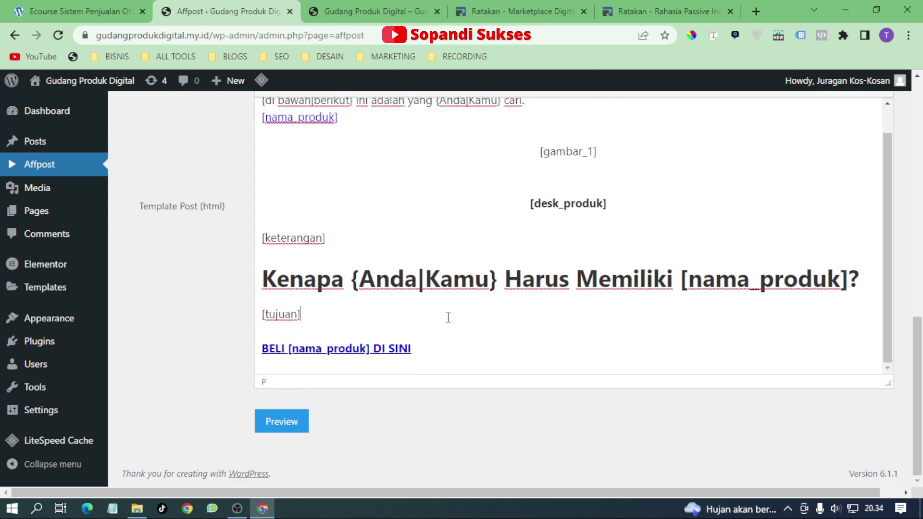
scroll(433, 306, up, 3)
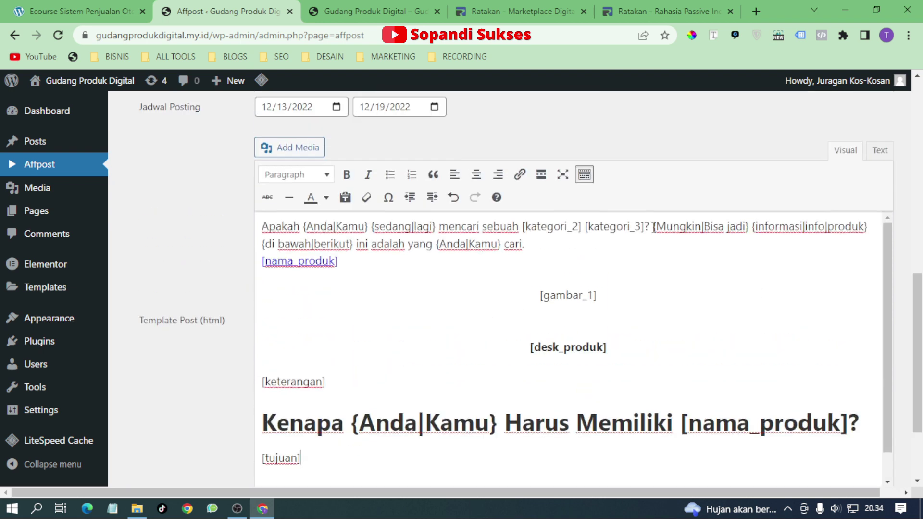
scroll(438, 306, up, 4)
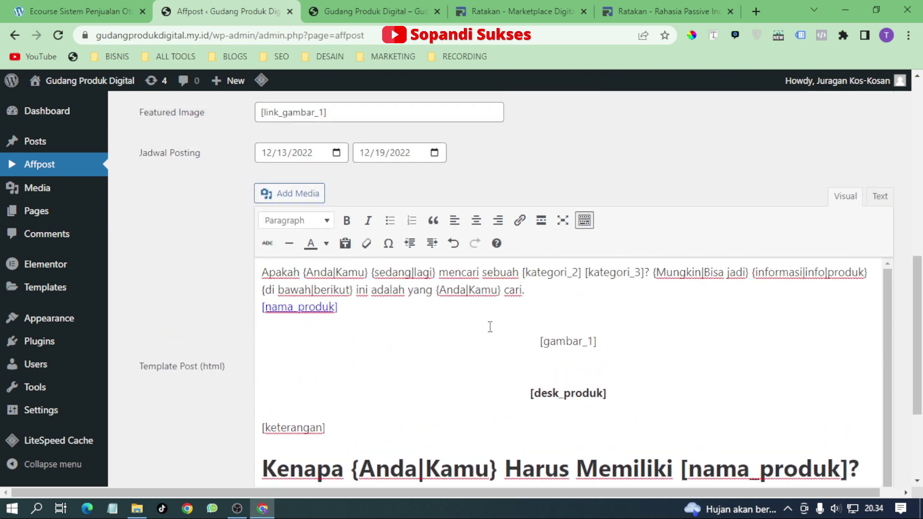
scroll(754, 240, down, 2)
scroll(769, 250, down, 1)
scroll(813, 265, up, 1)
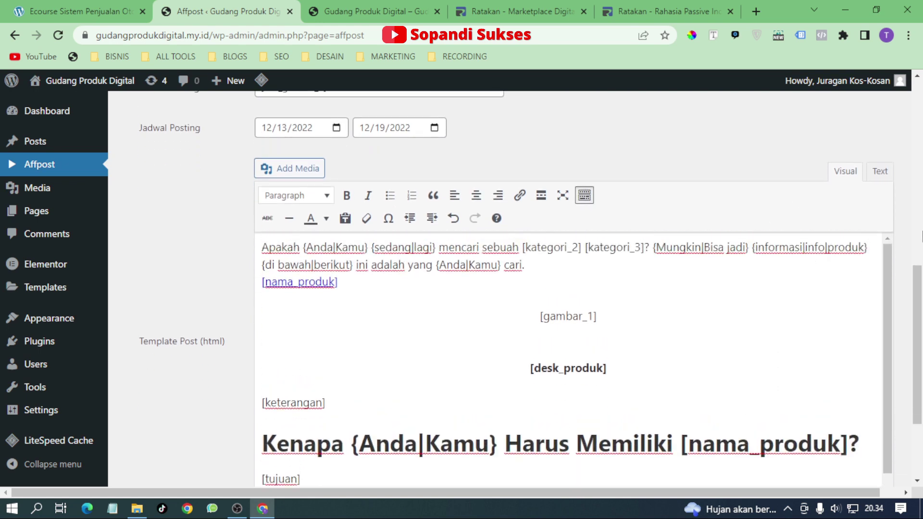
scroll(906, 304, down, 3)
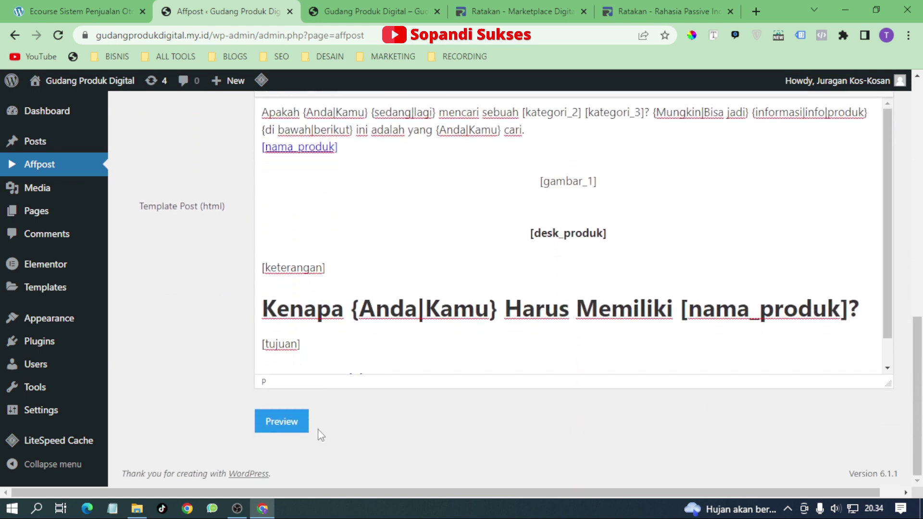
Step: Preview the template as the Free Ebook Plus Tool Facebook Organic Marketing post and check its title
click(266, 429)
click(288, 421)
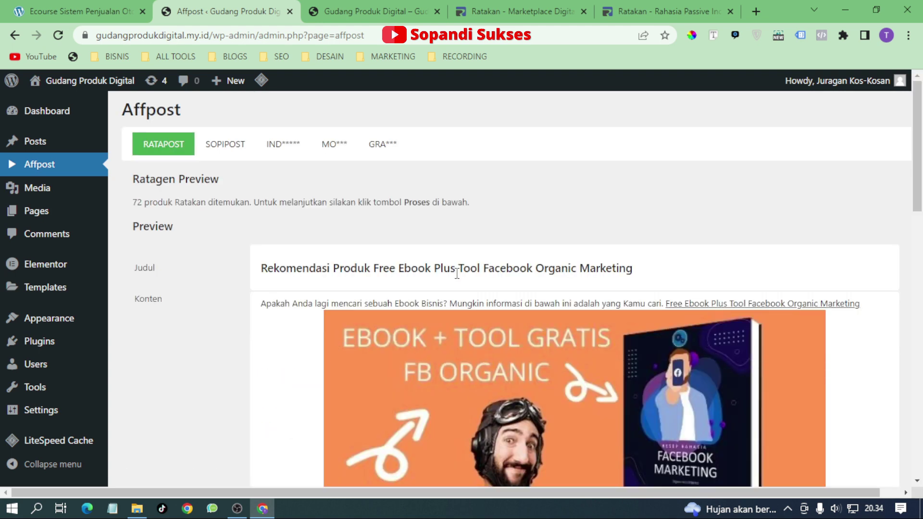
scroll(418, 262, down, 3)
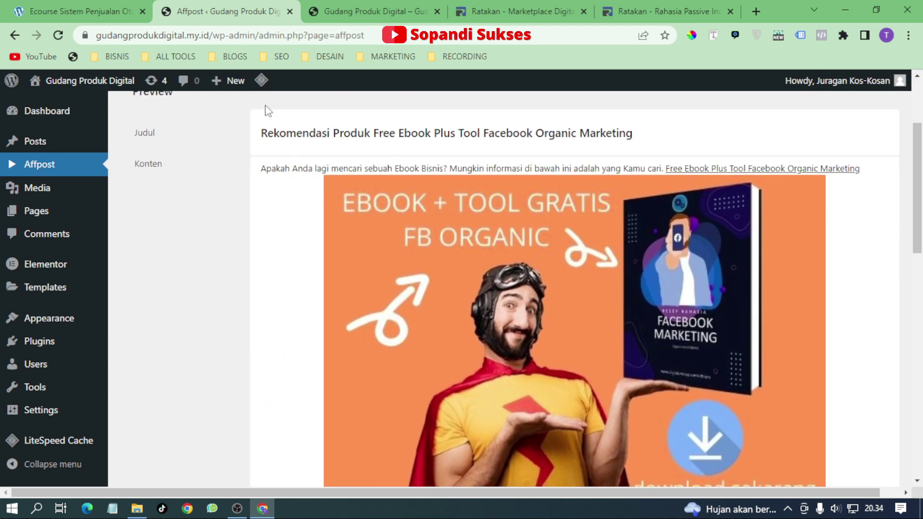
drag(259, 132, 659, 142)
click(337, 147)
drag(377, 137, 638, 151)
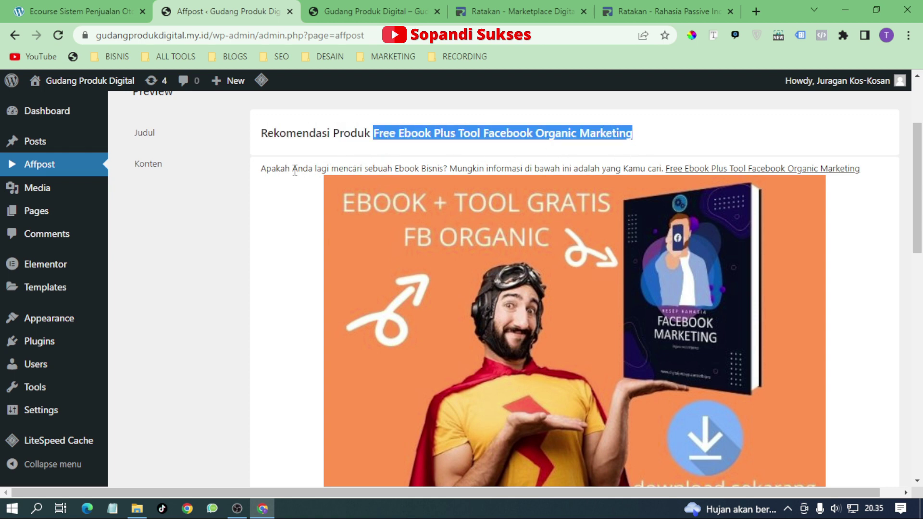
Step: Read through the preview's body text down to its closing lines
scroll(404, 255, down, 2)
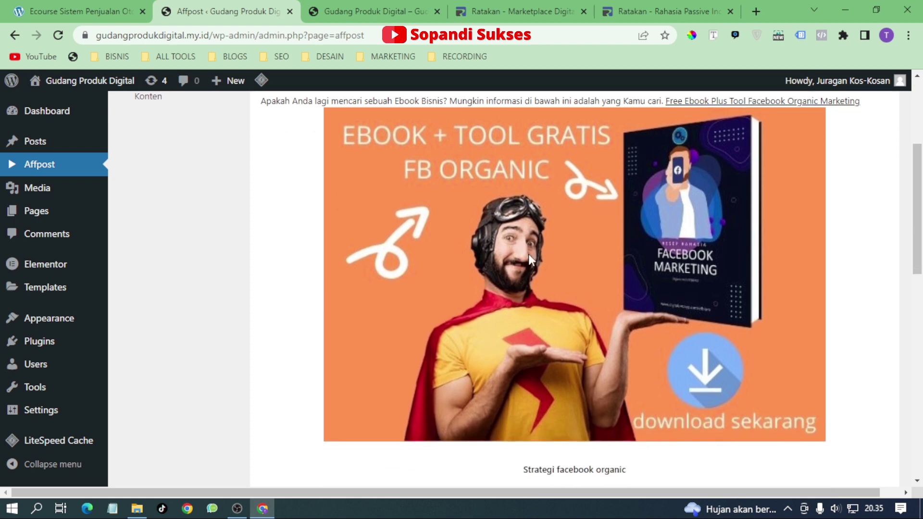
scroll(546, 259, down, 8)
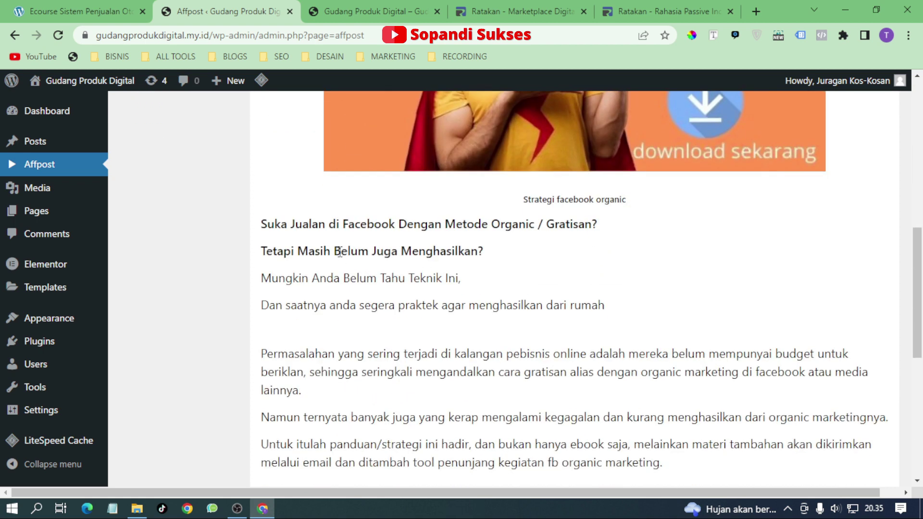
drag(258, 222, 517, 462)
scroll(505, 449, down, 4)
scroll(464, 341, down, 7)
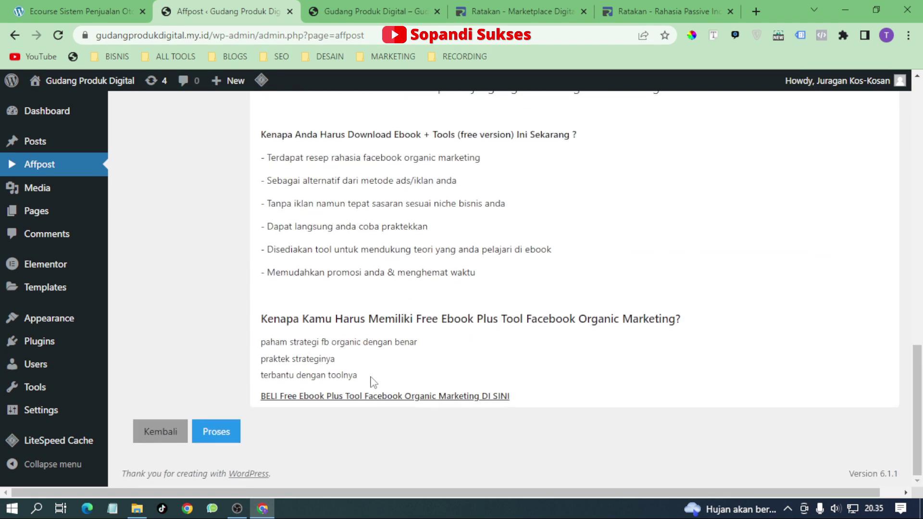
drag(373, 377, 260, 345)
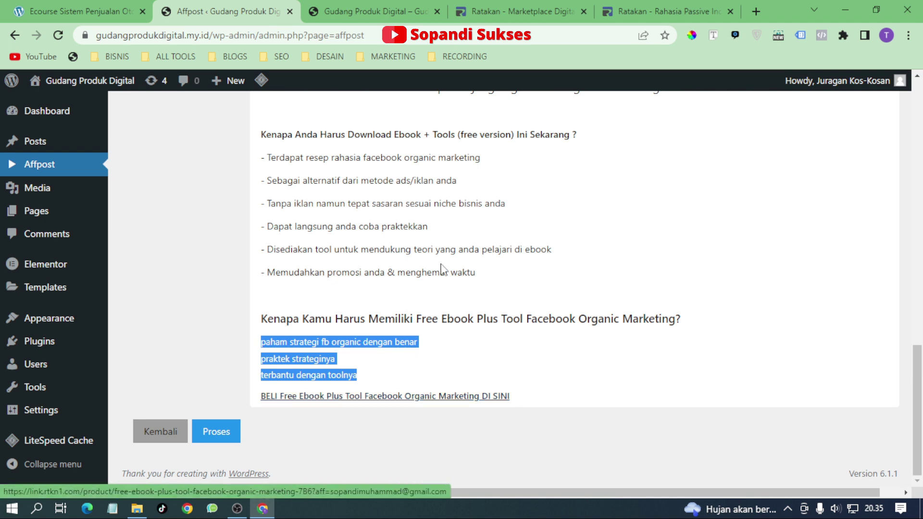
click(390, 243)
Step: Regenerate the preview as the EBOOK DI KEJAR UANG post and review its closing description
click(148, 438)
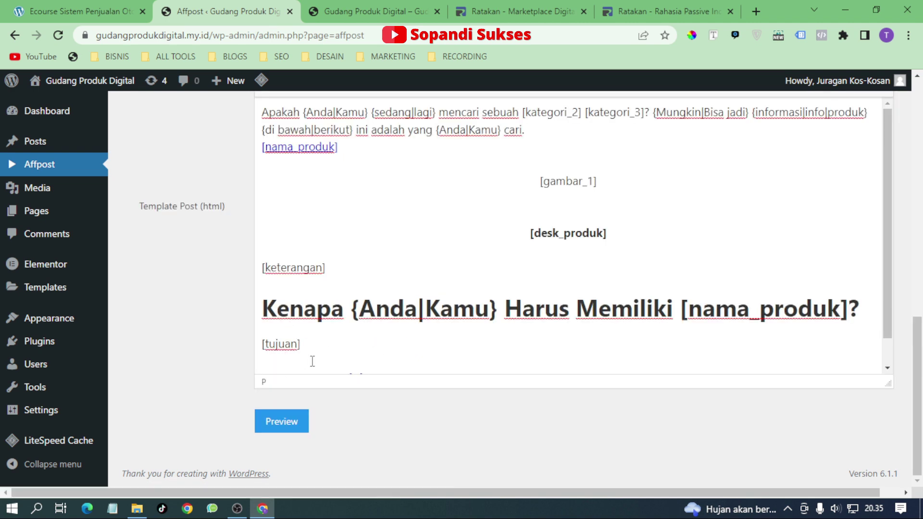
scroll(311, 360, down, 2)
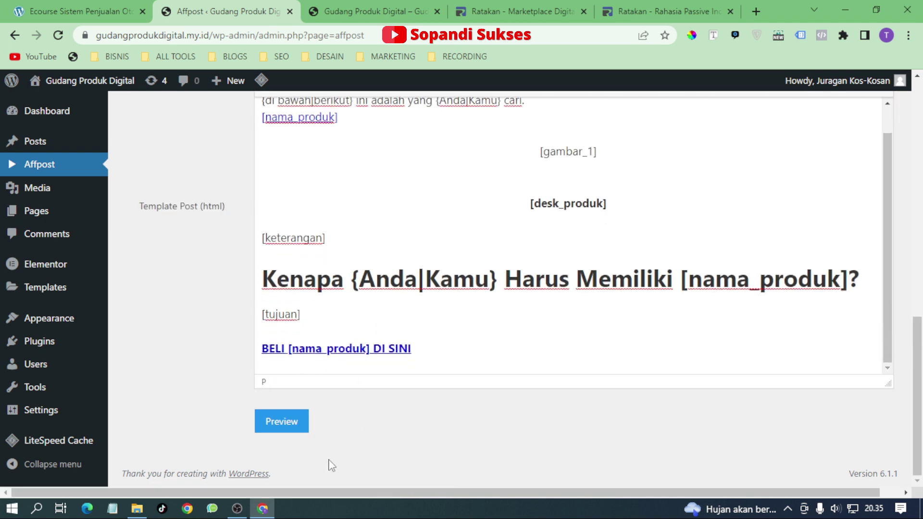
click(277, 438)
scroll(471, 284, down, 1)
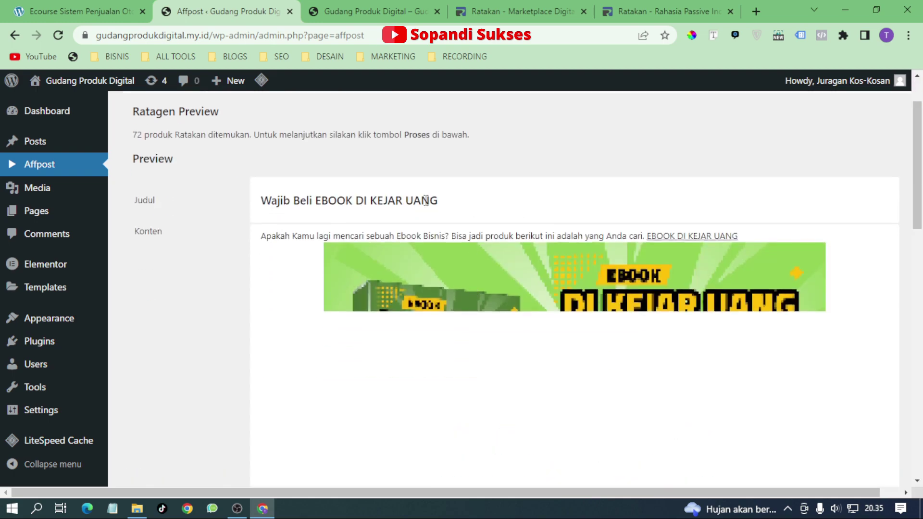
scroll(381, 248, down, 9)
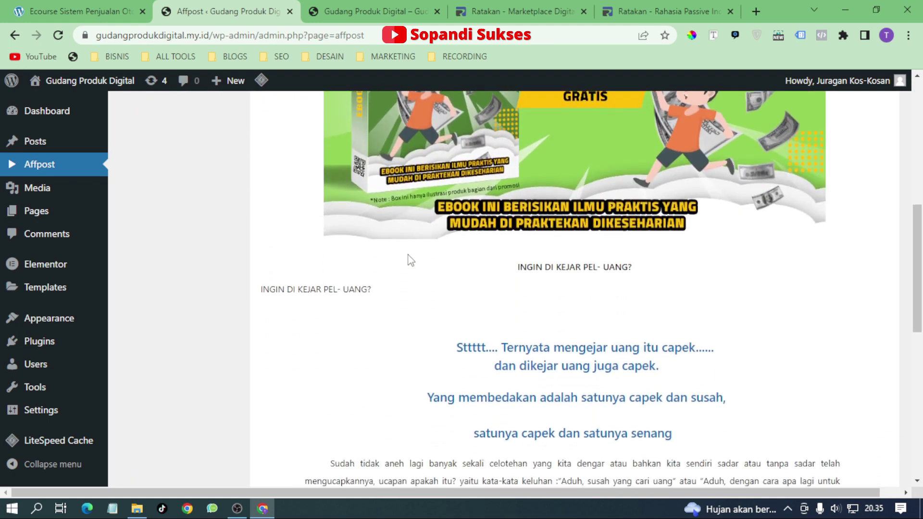
scroll(360, 188, down, 7)
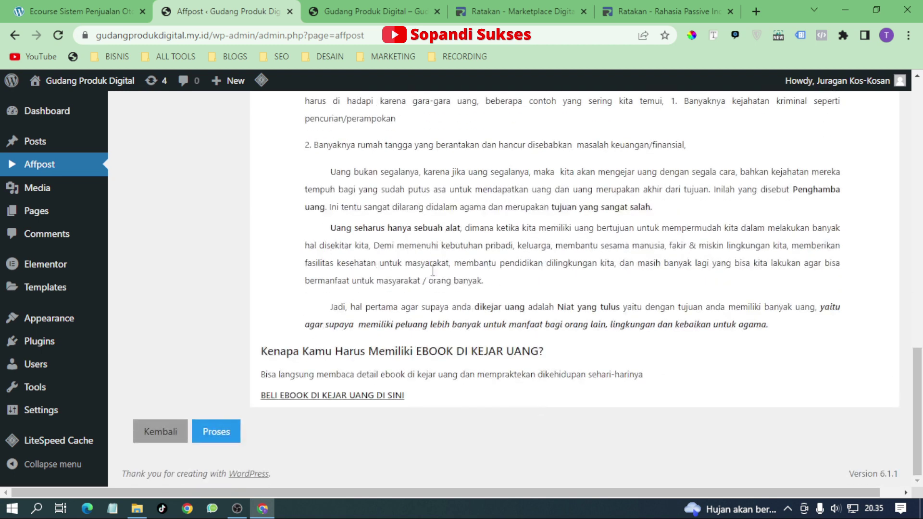
triple_click(278, 374)
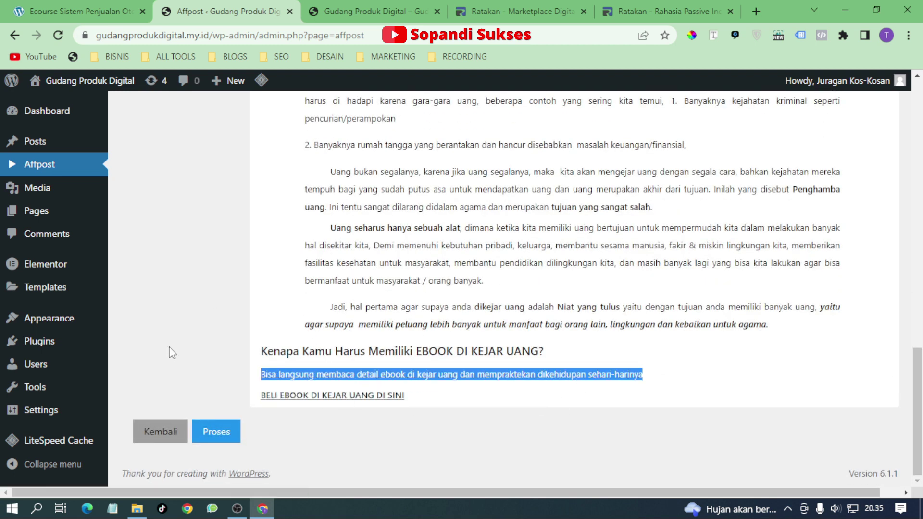
scroll(490, 265, up, 3)
scroll(336, 337, down, 3)
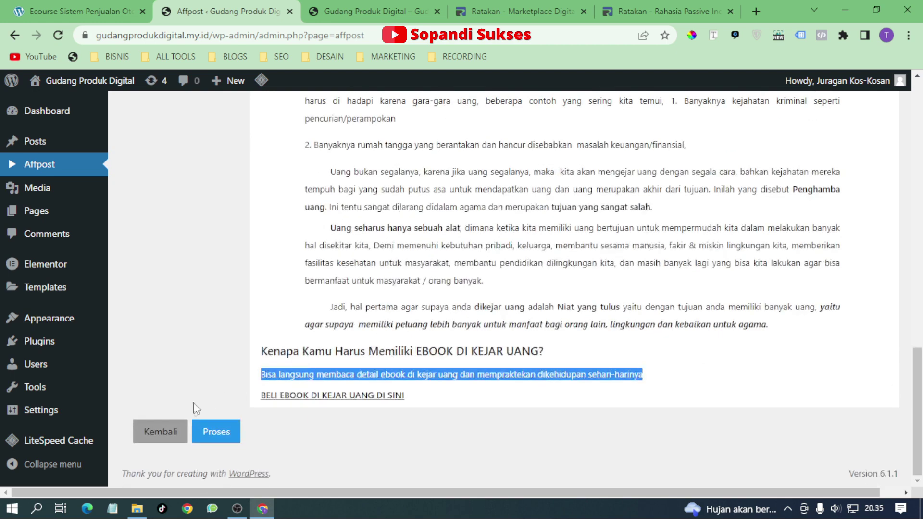
Step: Regenerate the preview as the GRATIS 12 Video Tentang Landing Page post and read it through
click(163, 431)
click(301, 423)
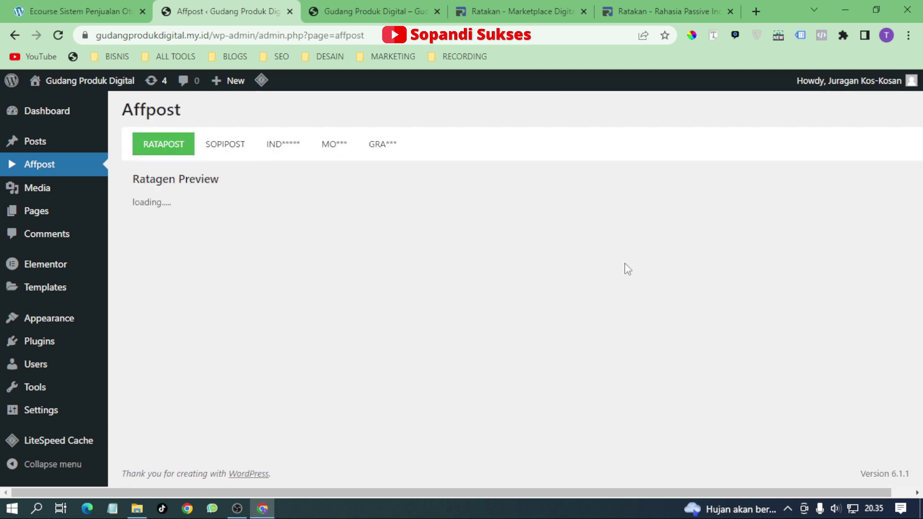
scroll(618, 250, down, 5)
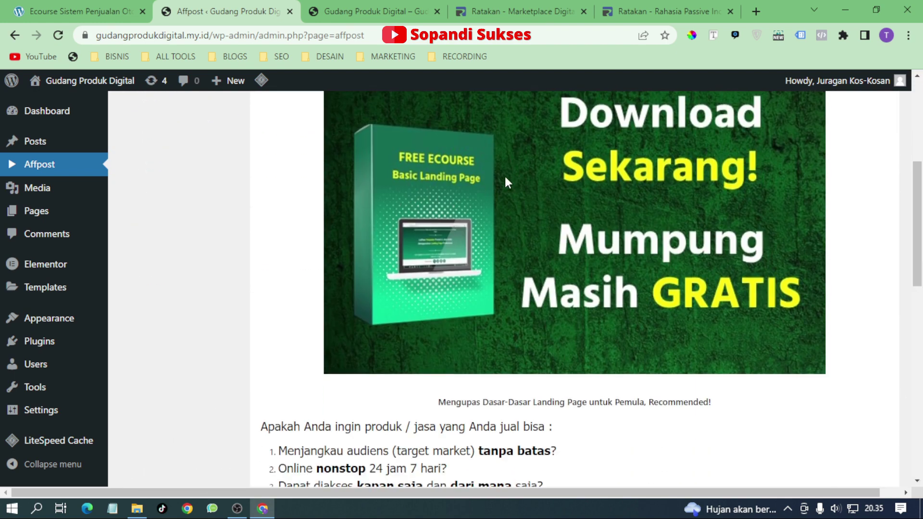
scroll(505, 178, down, 5)
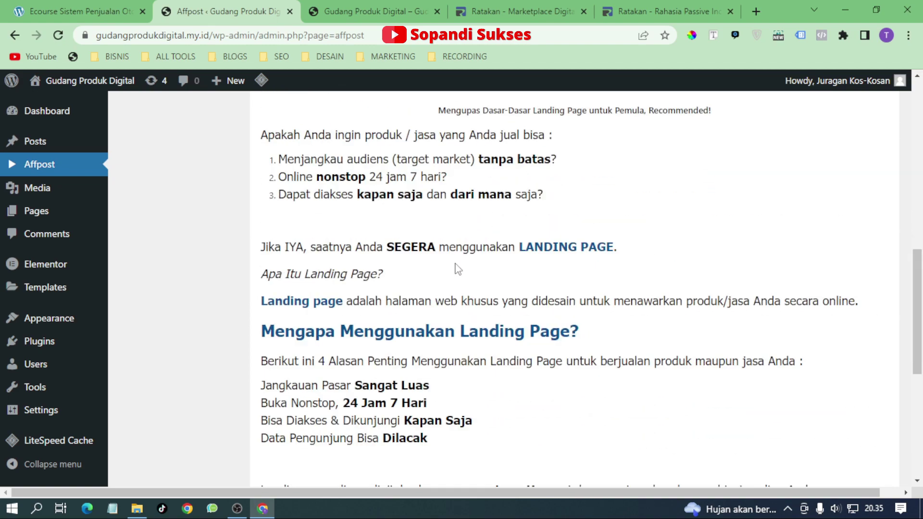
scroll(455, 268, down, 7)
scroll(448, 267, up, 7)
scroll(448, 267, up, 10)
scroll(429, 257, down, 9)
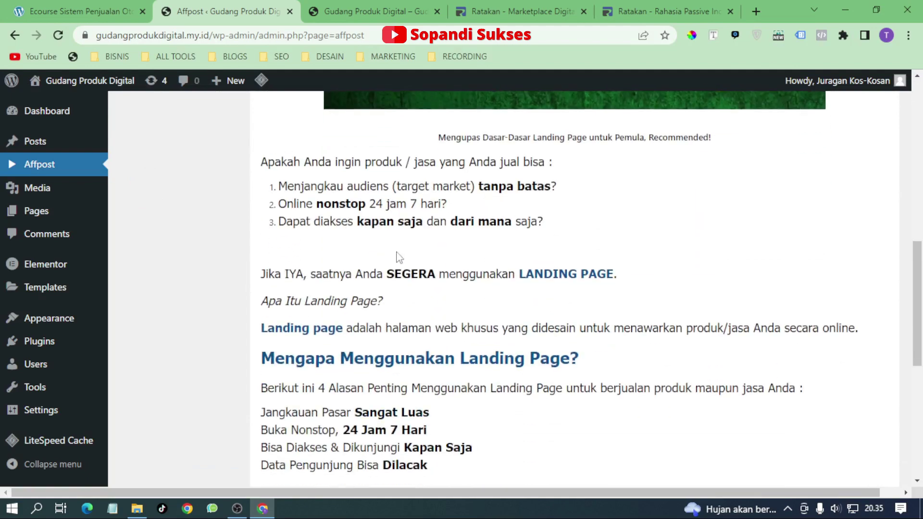
scroll(399, 260, down, 7)
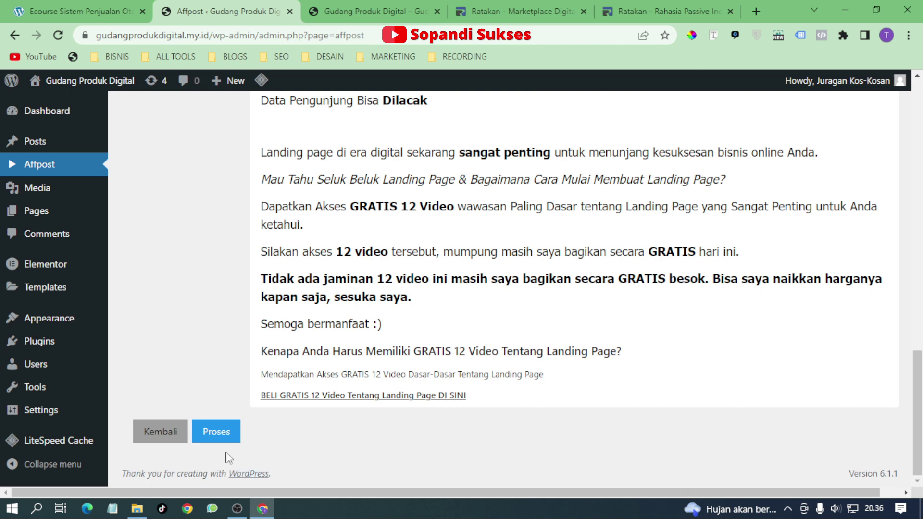
Step: Run Proses to create all posts to 100%, dismiss the alert, and open All Posts
click(226, 436)
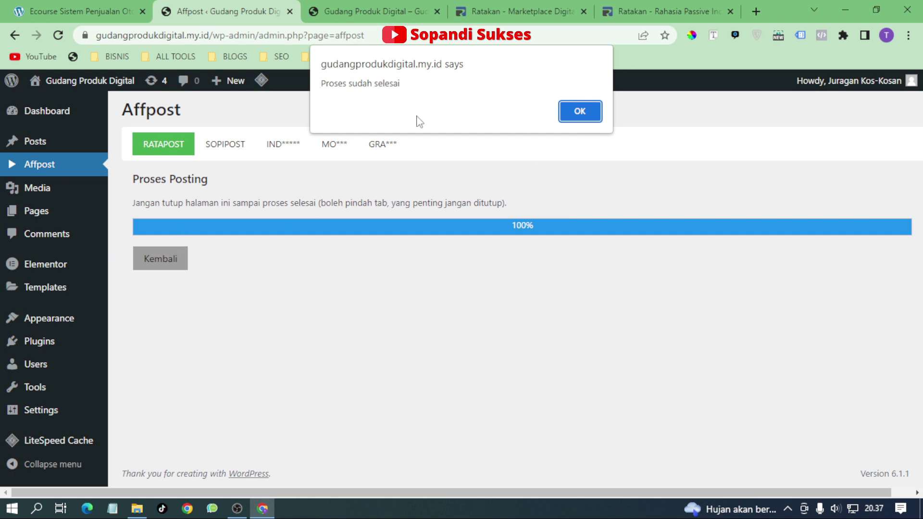
click(578, 113)
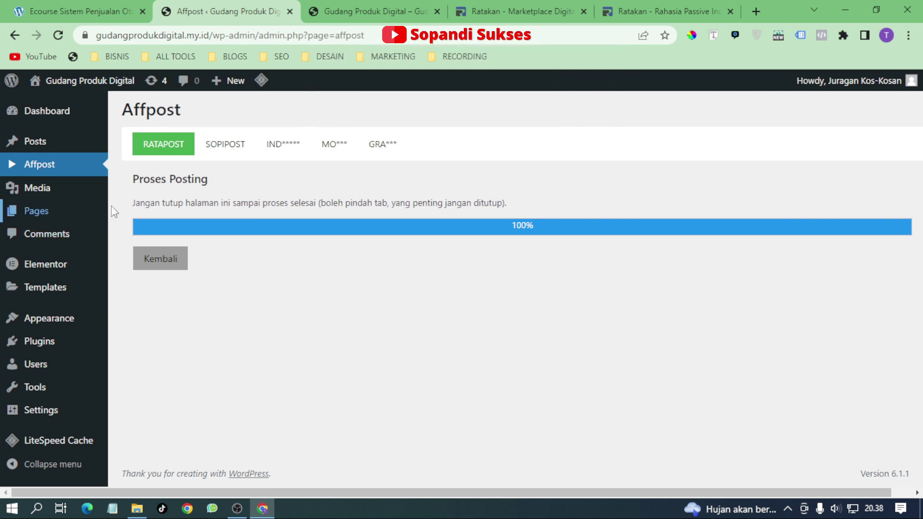
mouse_move(39, 143)
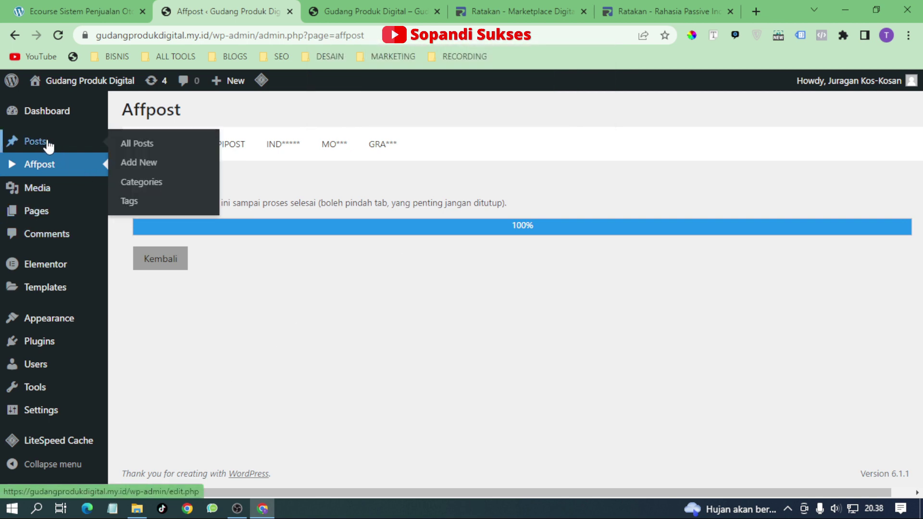
click(38, 143)
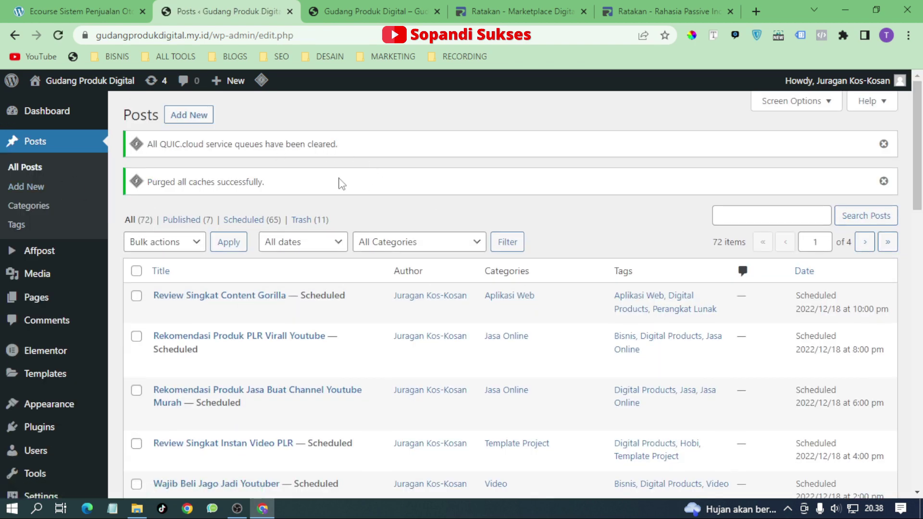
Step: Scroll the Posts list to confirm 65 scheduled posts two hours apart on 2022/12/17–18
scroll(312, 190, down, 1)
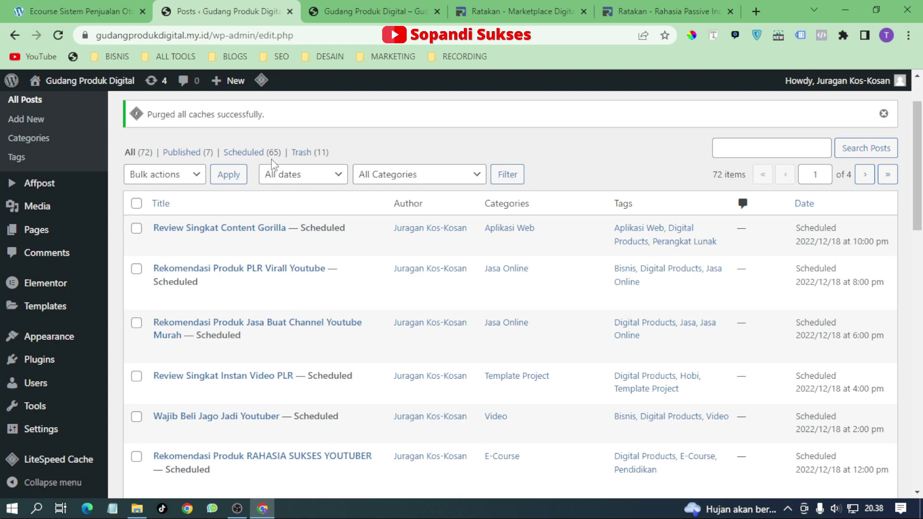
scroll(210, 303, down, 1)
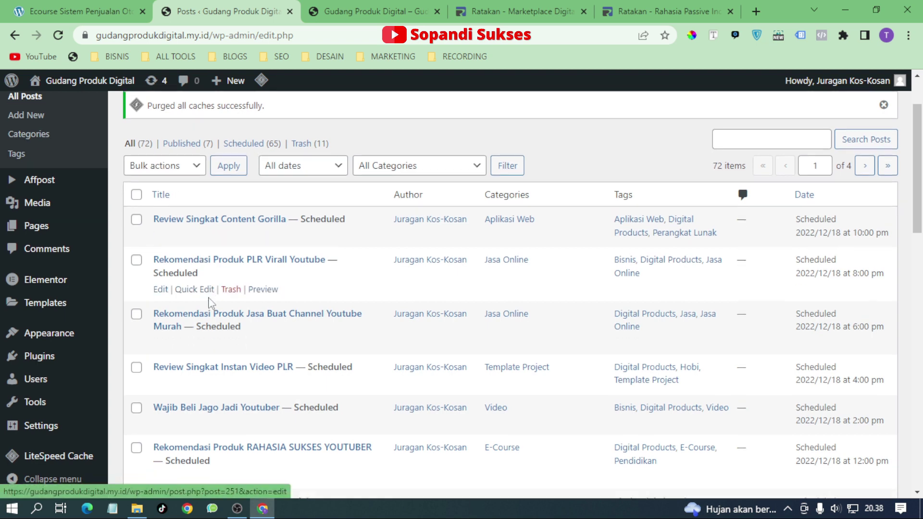
scroll(210, 303, down, 8)
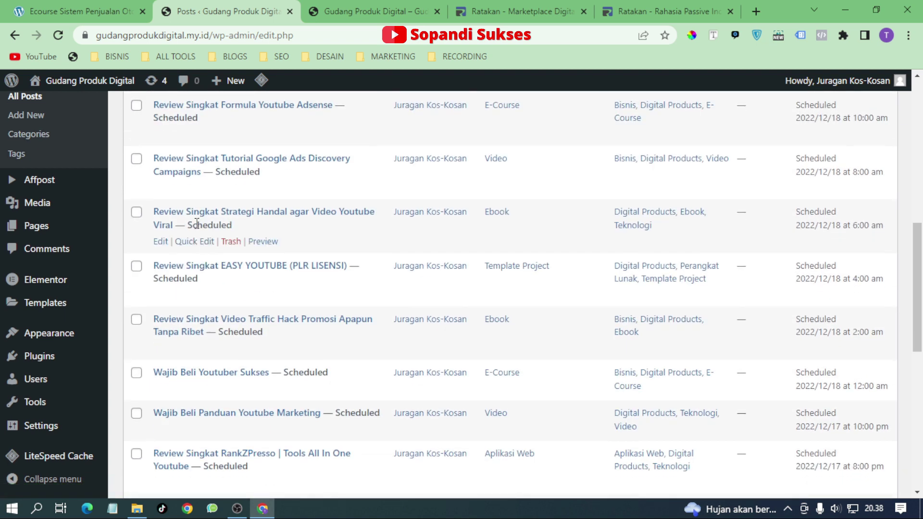
scroll(211, 231, down, 7)
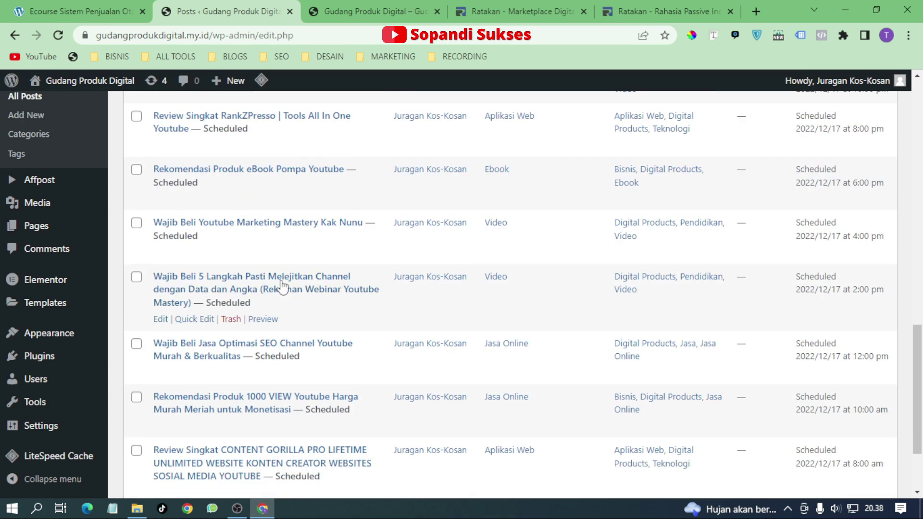
scroll(315, 355, down, 2)
scroll(298, 352, up, 10)
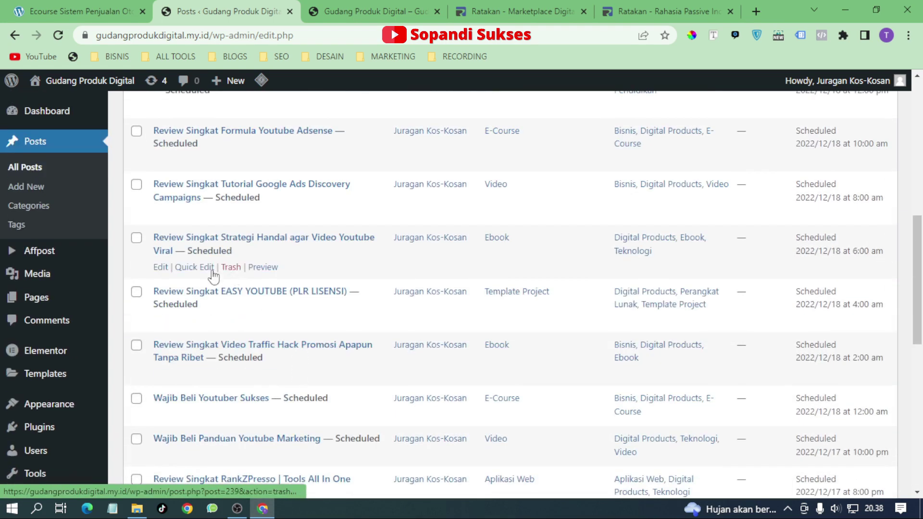
Step: Open the public Gudang Produk Digital site in a new browser tab
mouse_move(73, 92)
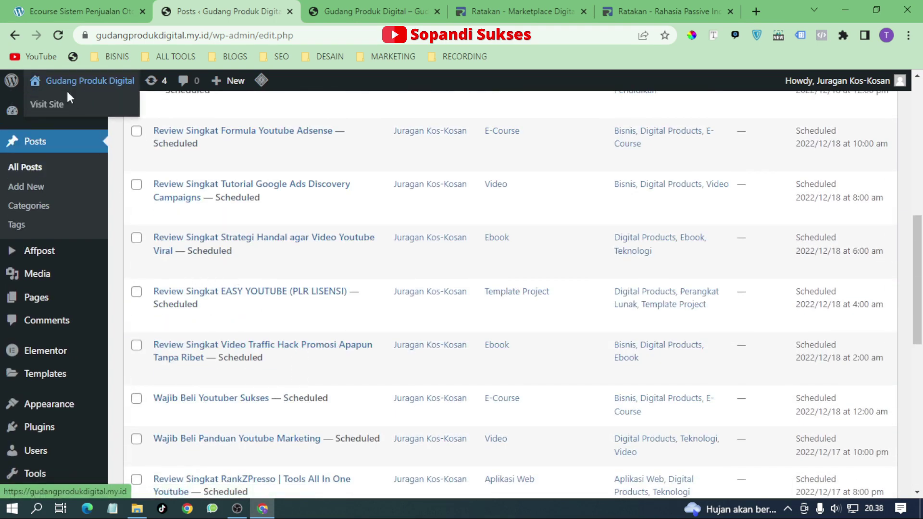
right_click(47, 110)
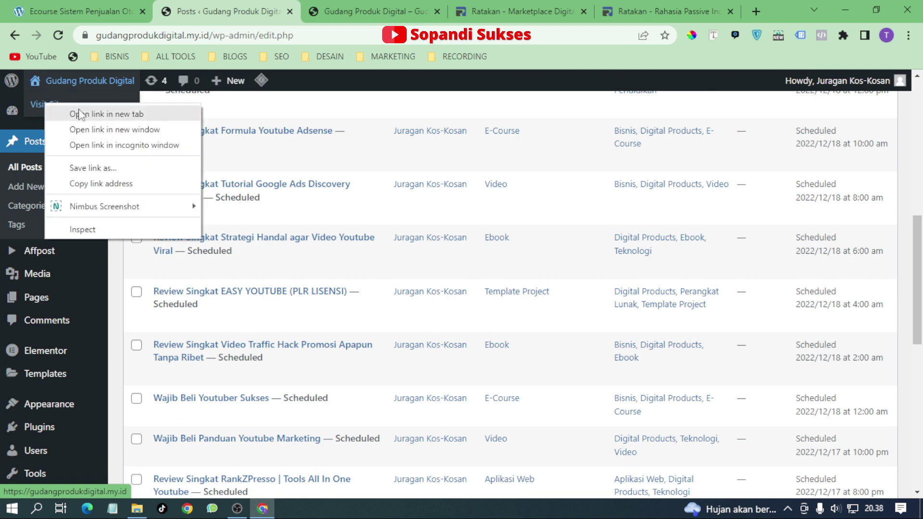
click(80, 114)
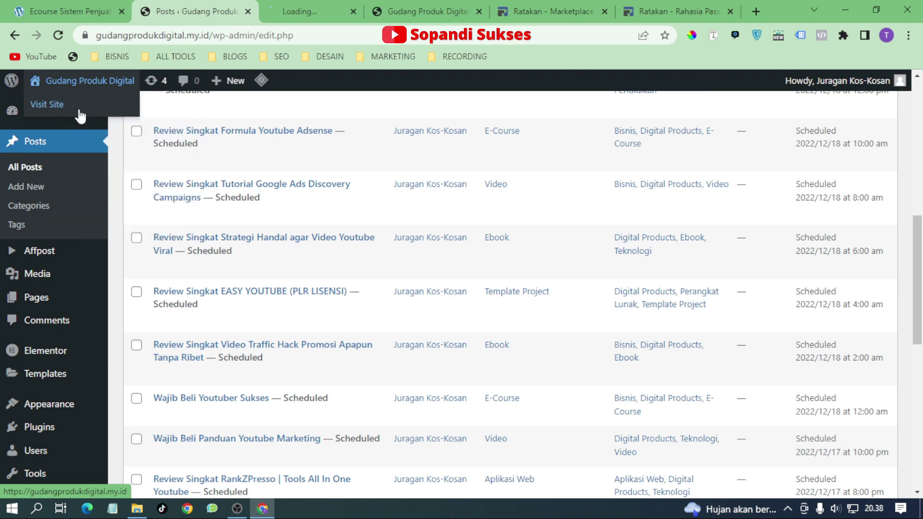
click(309, 8)
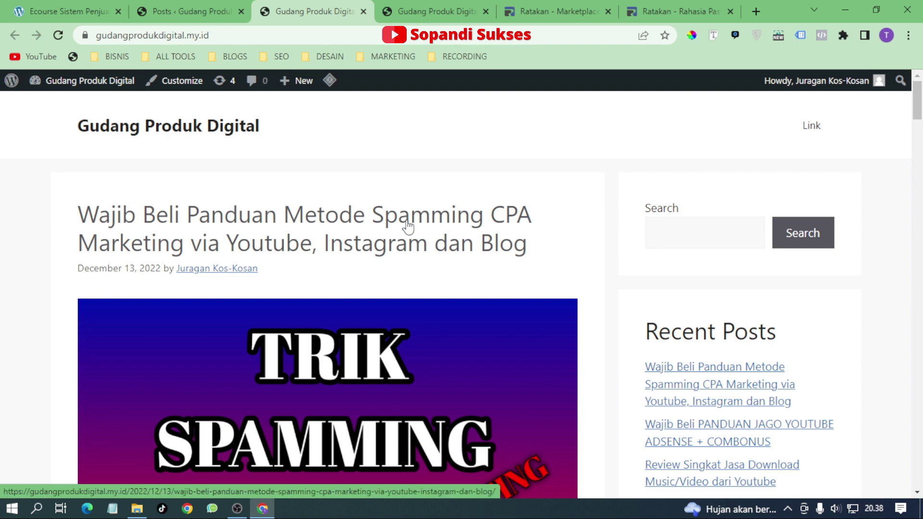
Step: Find the Rekomendasi Produk Ebook Cara Menjadi Youtuber Pemula cuman Modal HP post on the home page
scroll(403, 208, down, 1)
scroll(404, 208, down, 15)
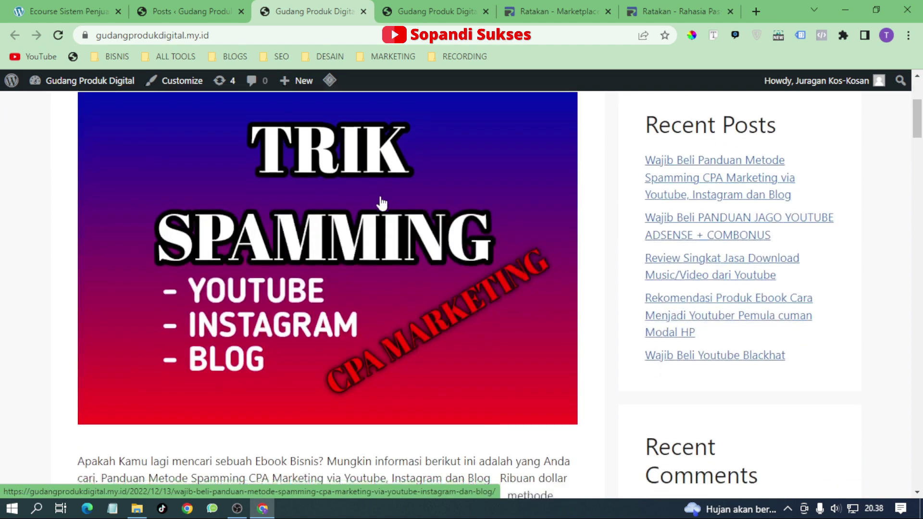
scroll(307, 194, down, 15)
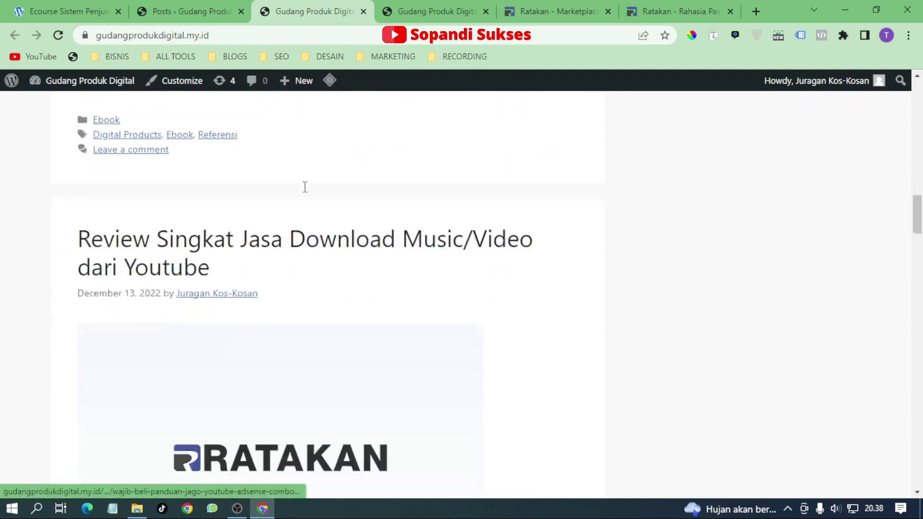
scroll(304, 194, up, 4)
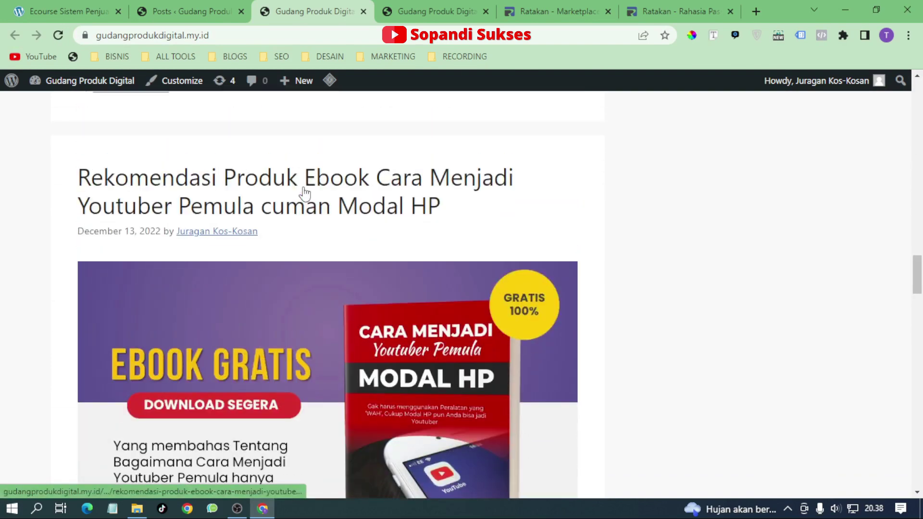
scroll(552, 262, down, 2)
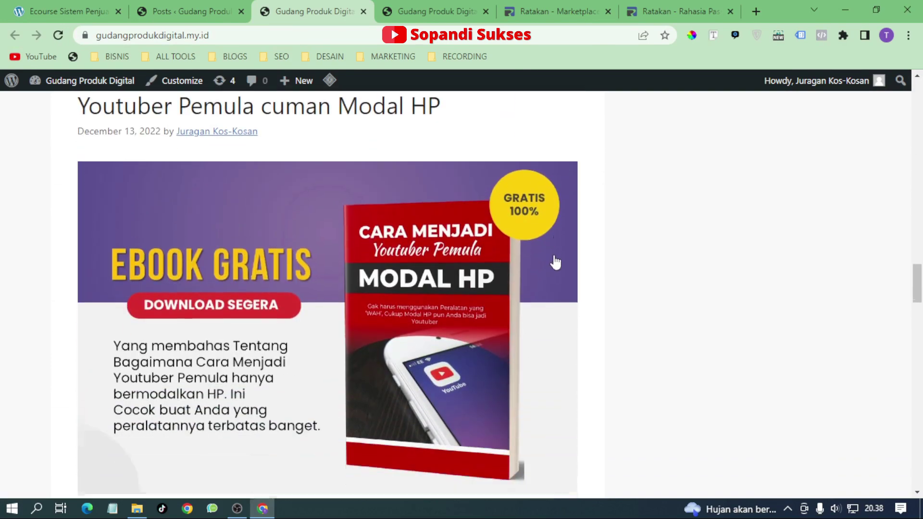
scroll(371, 239, up, 6)
scroll(340, 256, down, 4)
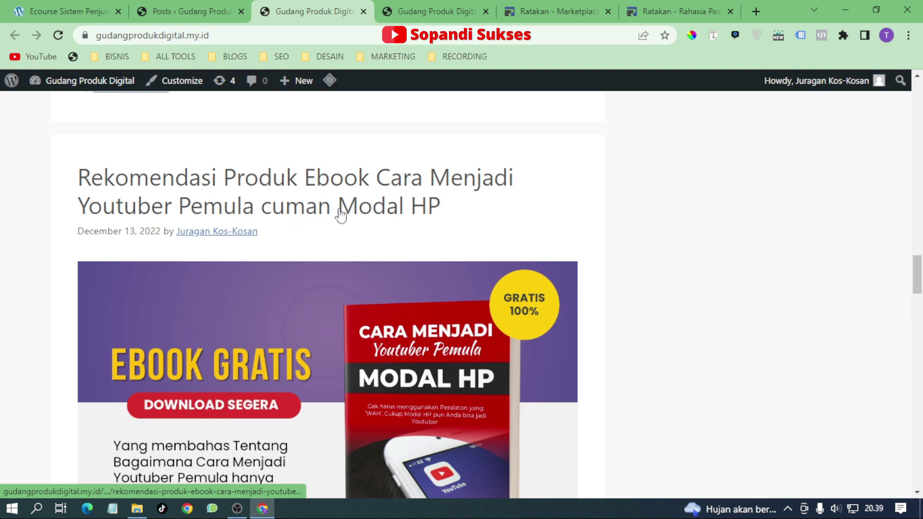
right_click(324, 208)
Step: Open the Rekomendasi Produk Ebook post in a new tab and read its intro paragraph
click(356, 215)
click(406, 5)
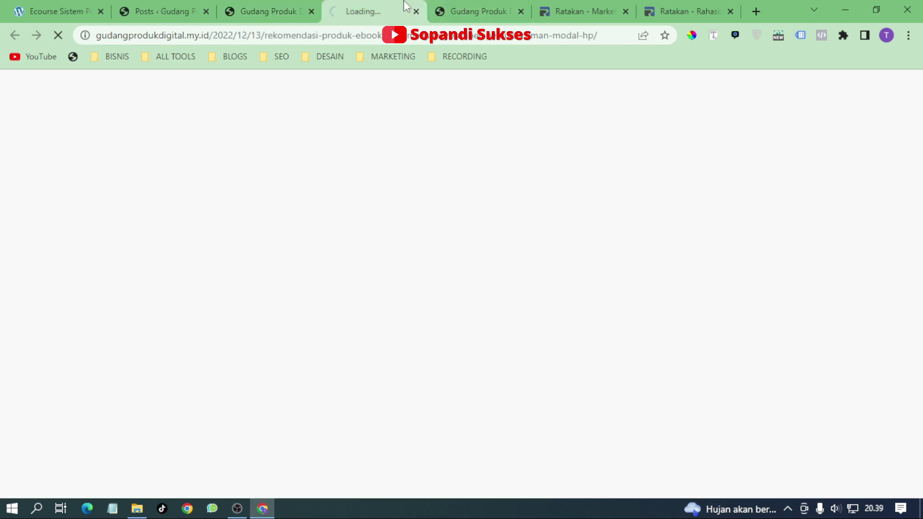
scroll(262, 263, down, 2)
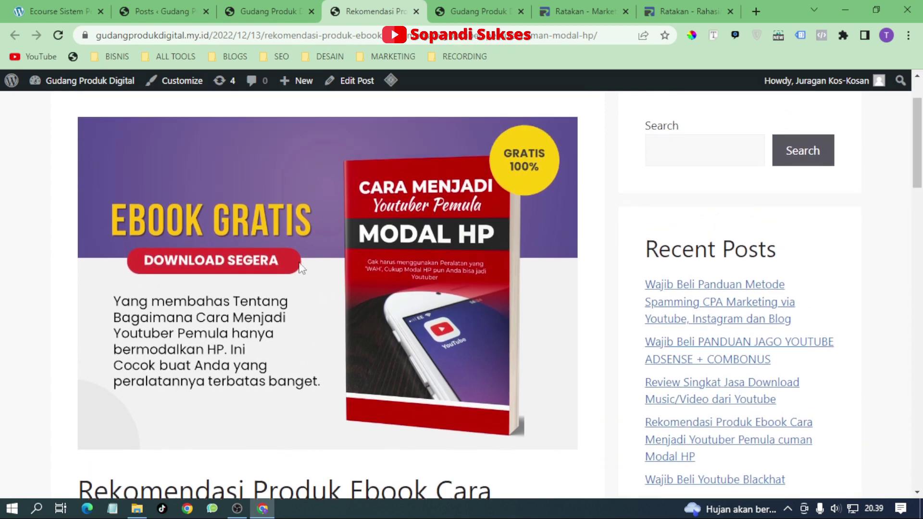
scroll(269, 216, down, 1)
scroll(283, 126, up, 2)
scroll(252, 239, down, 6)
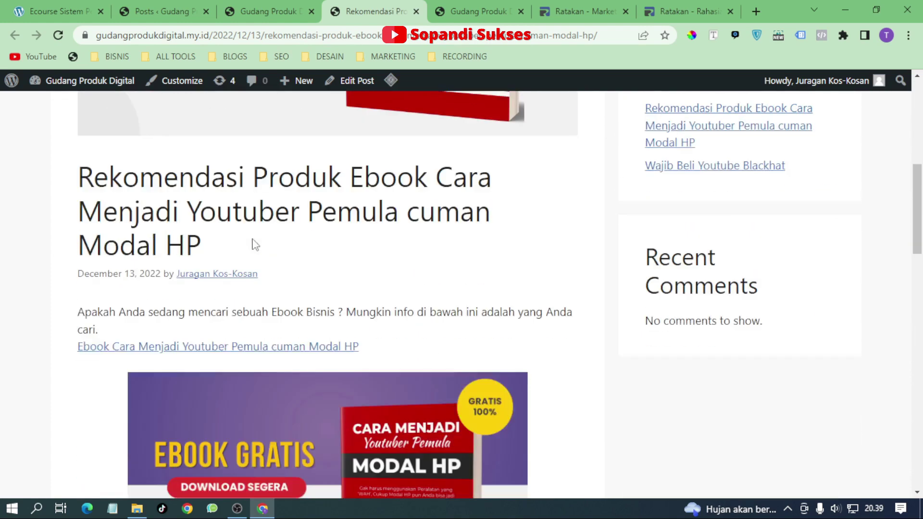
scroll(95, 147, down, 1)
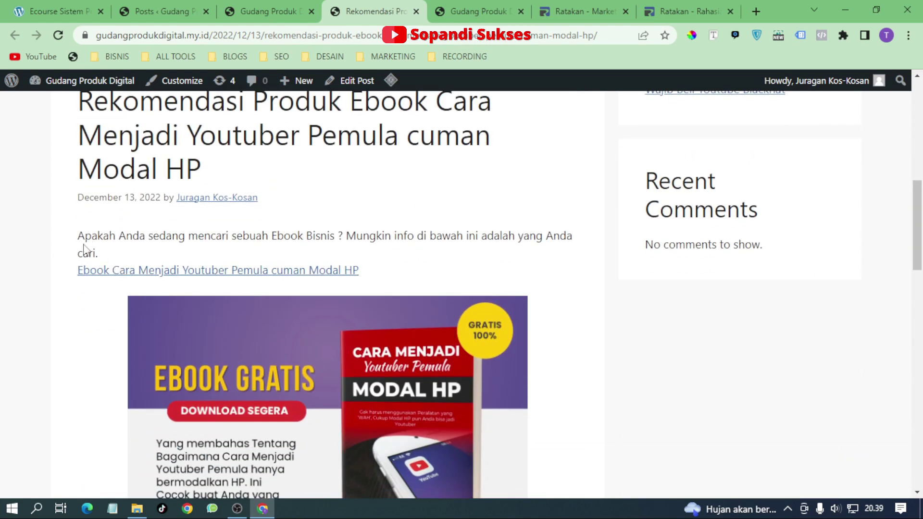
drag(85, 236, 127, 255)
click(419, 256)
Step: Read on past the Kenapa Kamu Harus Memiliki heading to the bold BELI buy link
scroll(229, 247, down, 8)
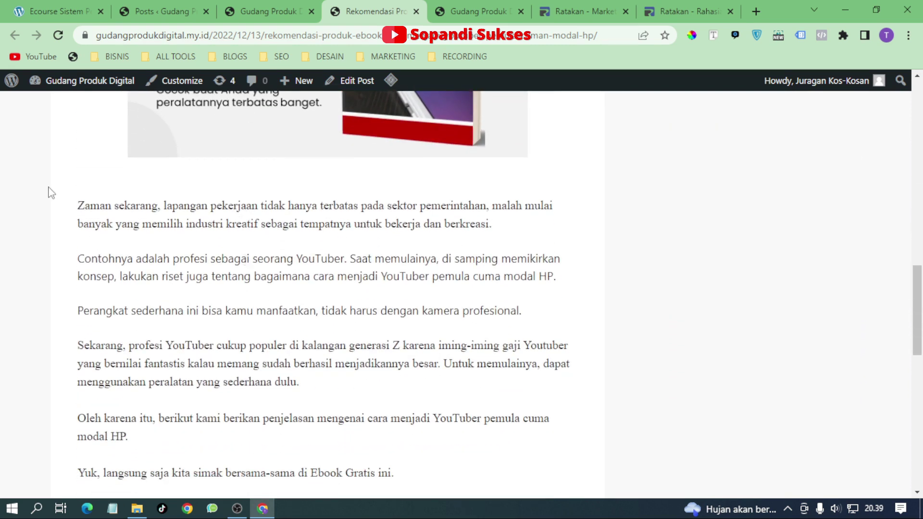
drag(81, 201, 412, 452)
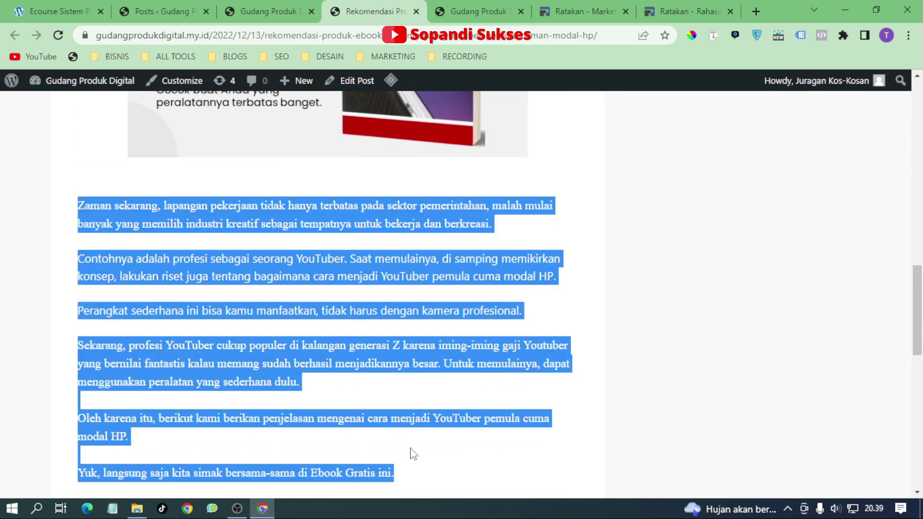
scroll(327, 323, down, 5)
click(379, 242)
scroll(209, 304, down, 1)
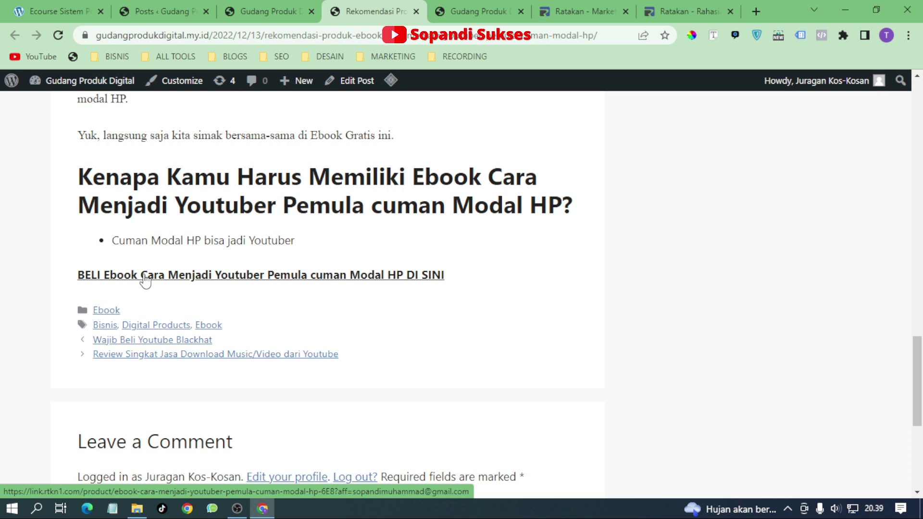
right_click(145, 281)
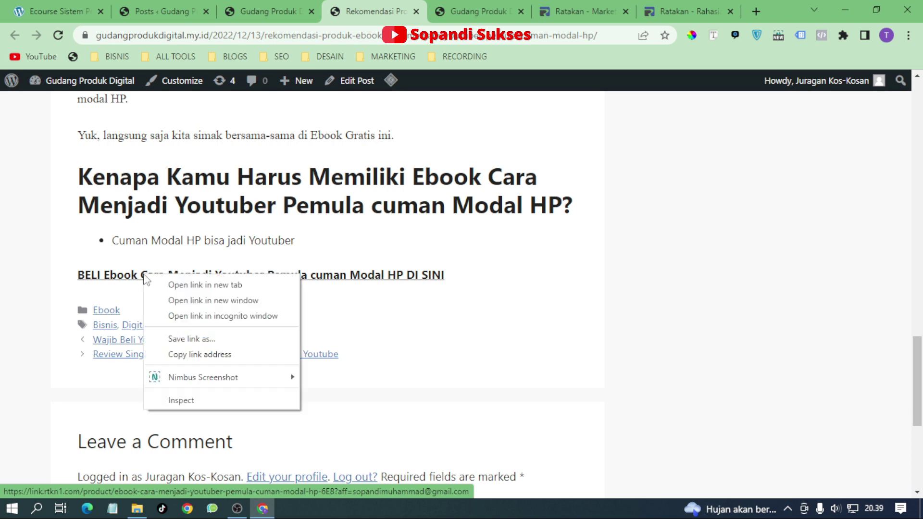
Step: Confirm the buy link opens Ratakan's Ebook Cara Menjadi Youtuber Pemula page, priced Rp 0
click(221, 287)
click(432, 2)
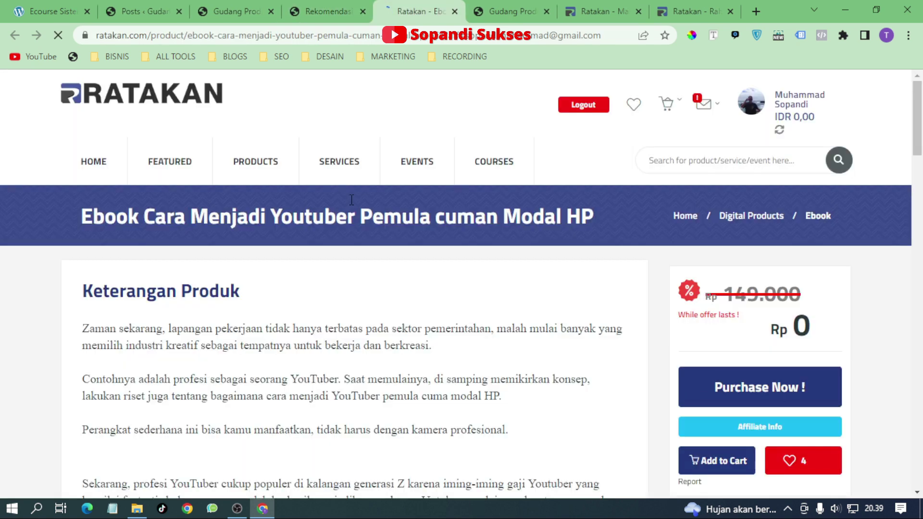
scroll(351, 200, down, 4)
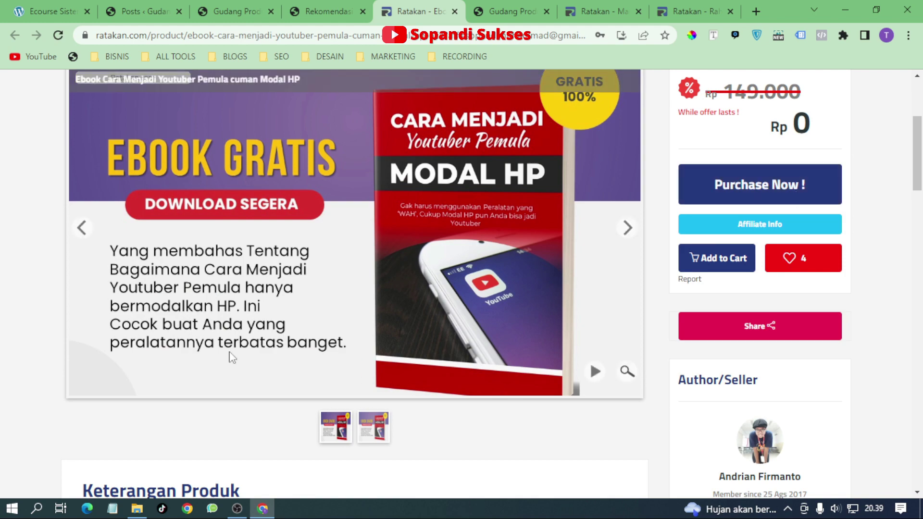
scroll(7, 348, down, 5)
scroll(10, 342, up, 9)
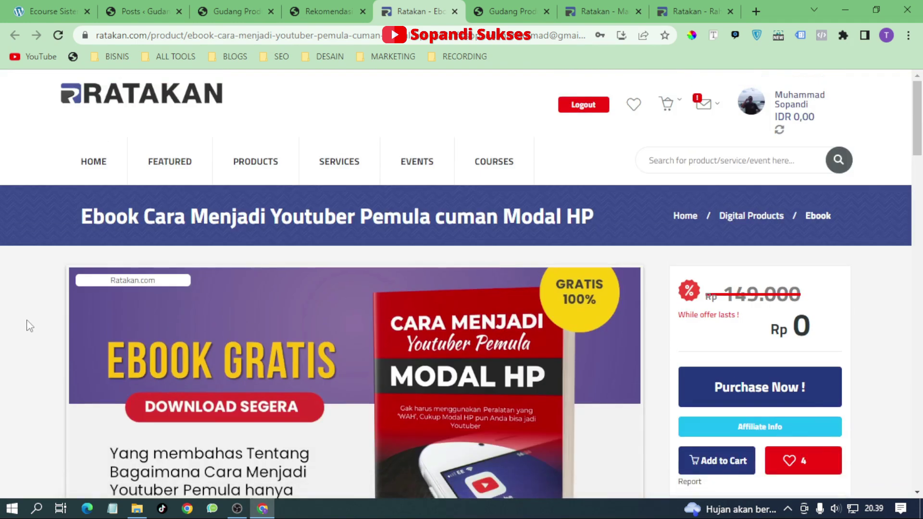
Step: Flip between the Rekomendasi post and blog home tabs, then scroll through the home page posts
click(332, 10)
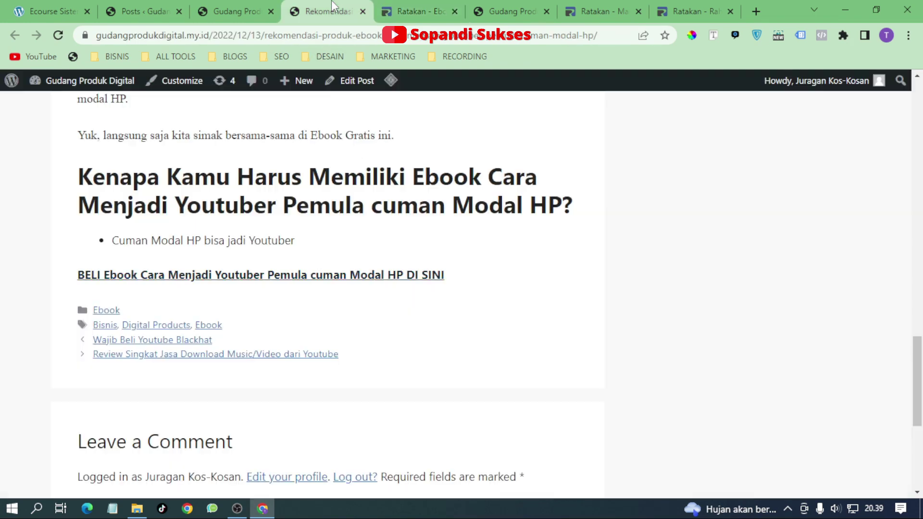
click(252, 6)
click(332, 10)
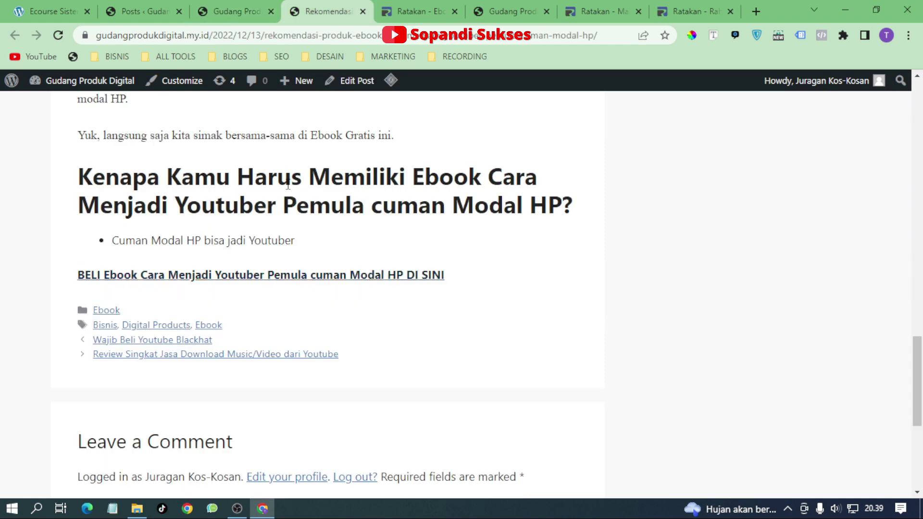
click(238, 6)
scroll(322, 325, up, 12)
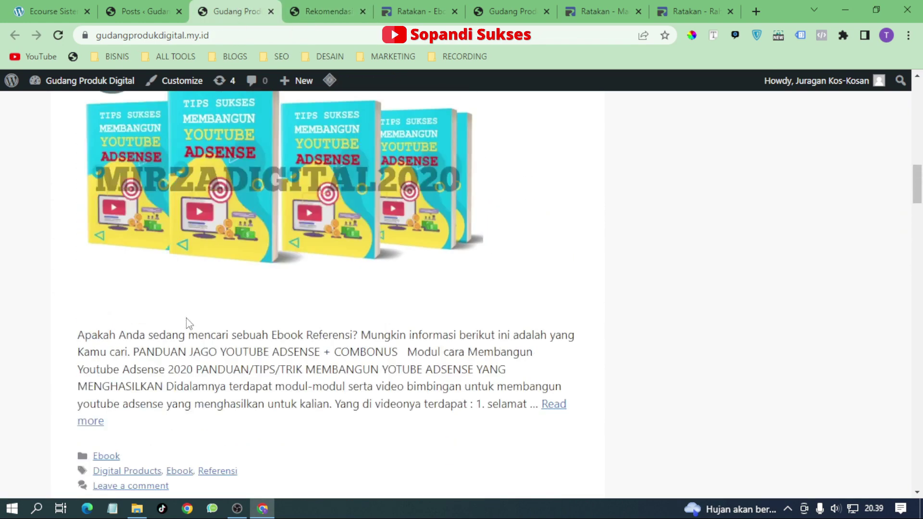
scroll(130, 291, up, 15)
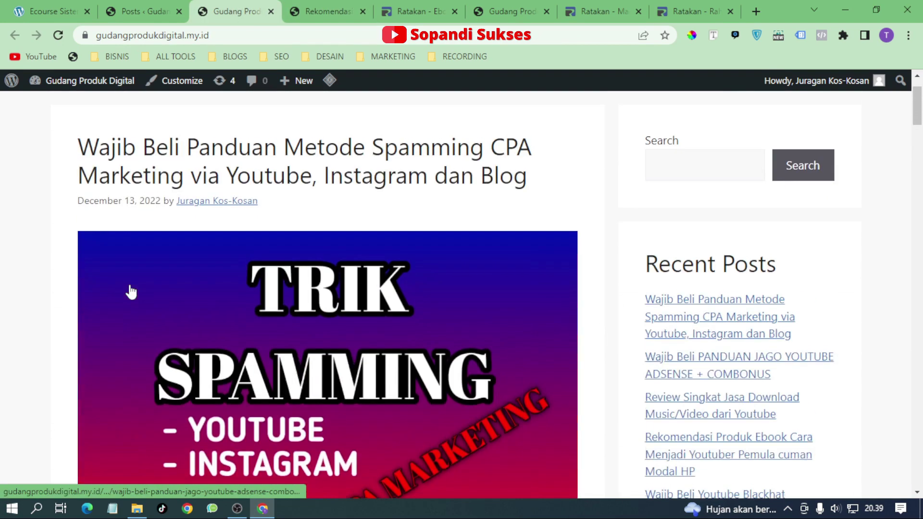
scroll(129, 292, up, 2)
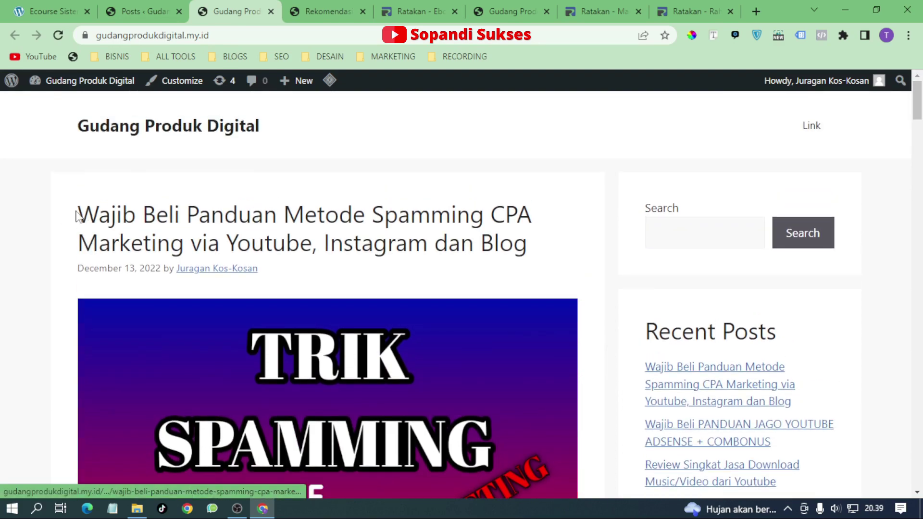
scroll(440, 212, down, 15)
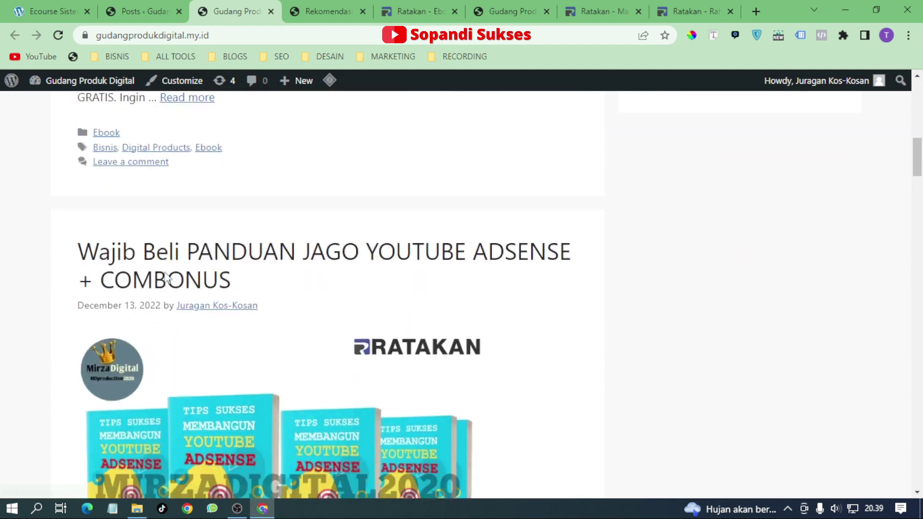
scroll(165, 275, down, 10)
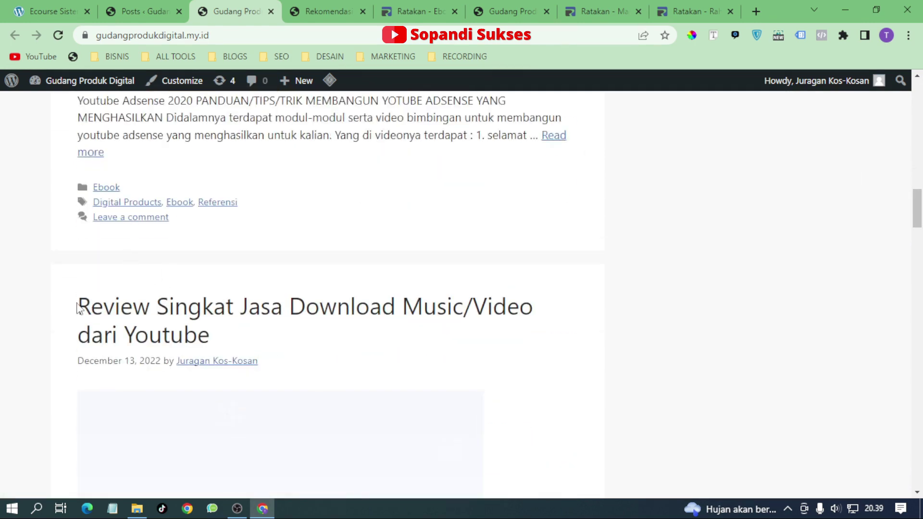
scroll(406, 318, down, 8)
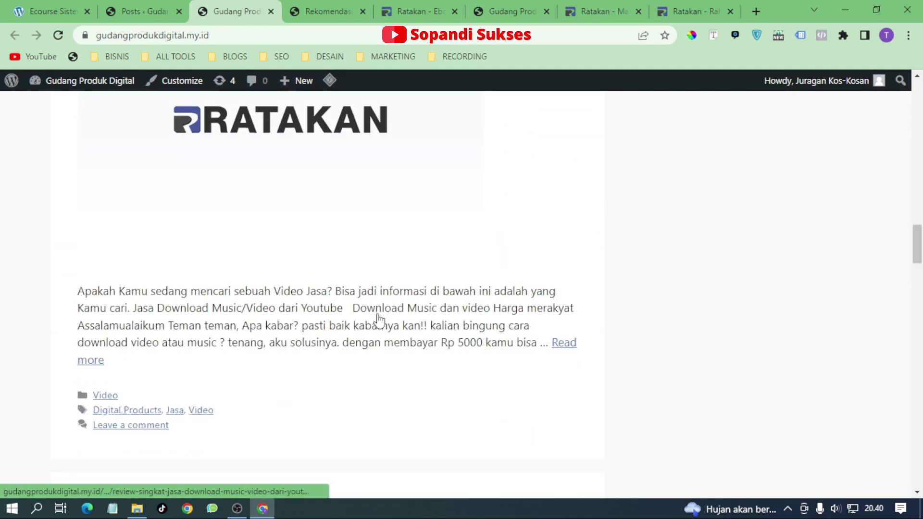
scroll(380, 320, down, 7)
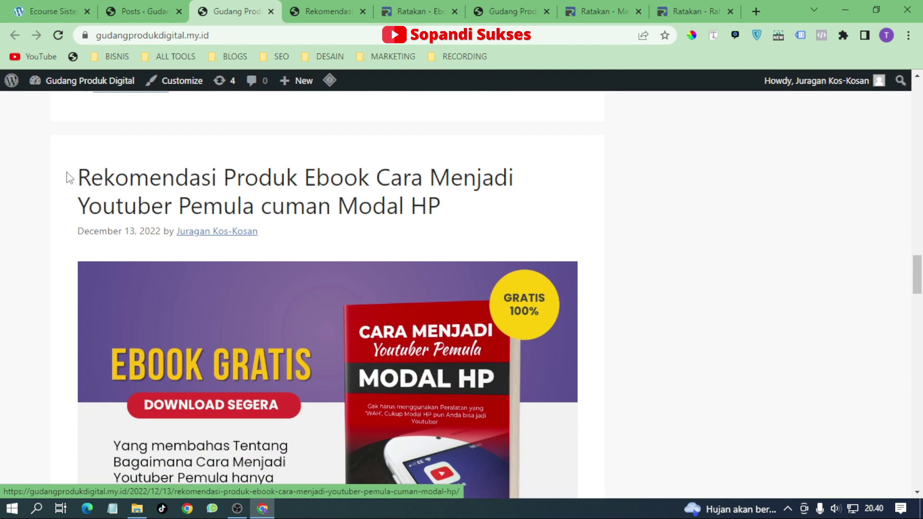
scroll(393, 232, down, 8)
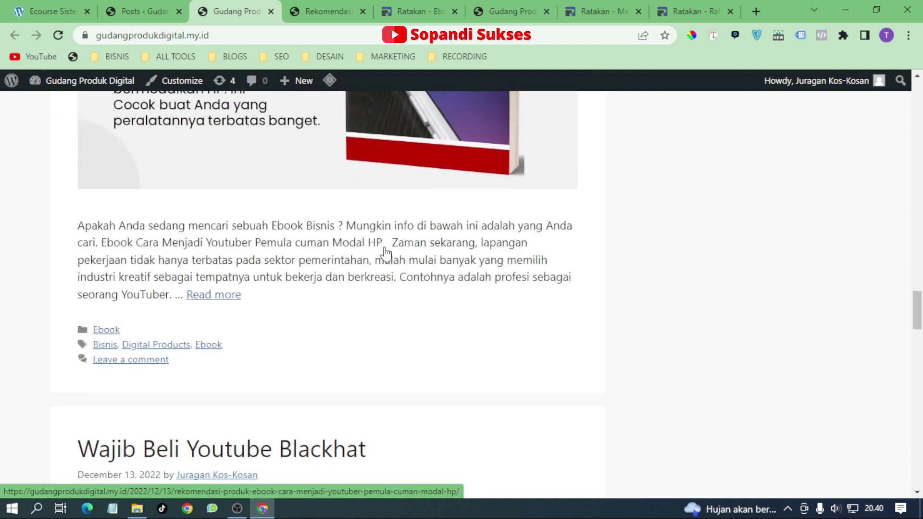
Step: Return to the admin list of scheduled posts and open the Affpost plugin page
scroll(373, 371, up, 15)
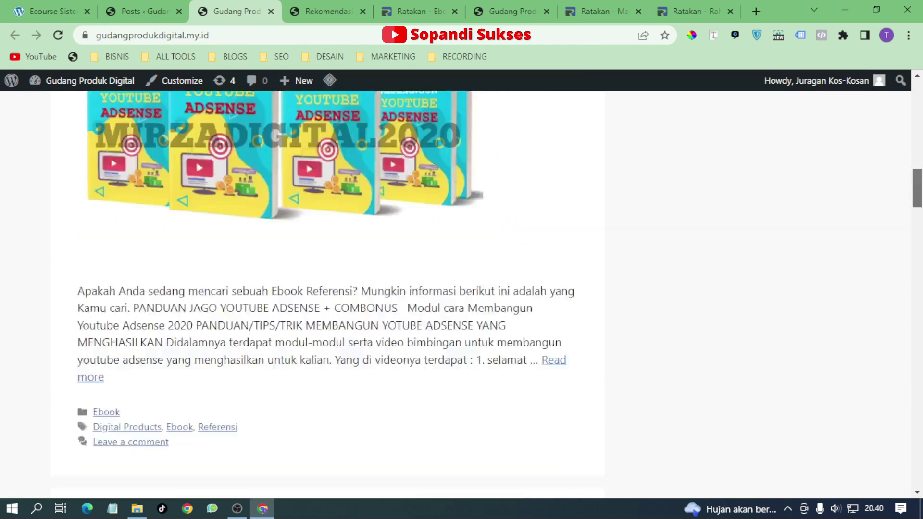
scroll(295, 284, up, 15)
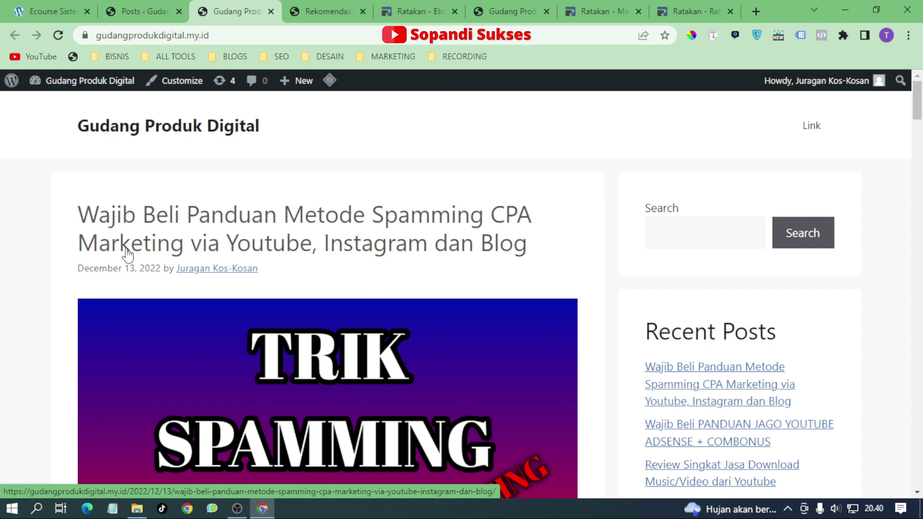
click(138, 11)
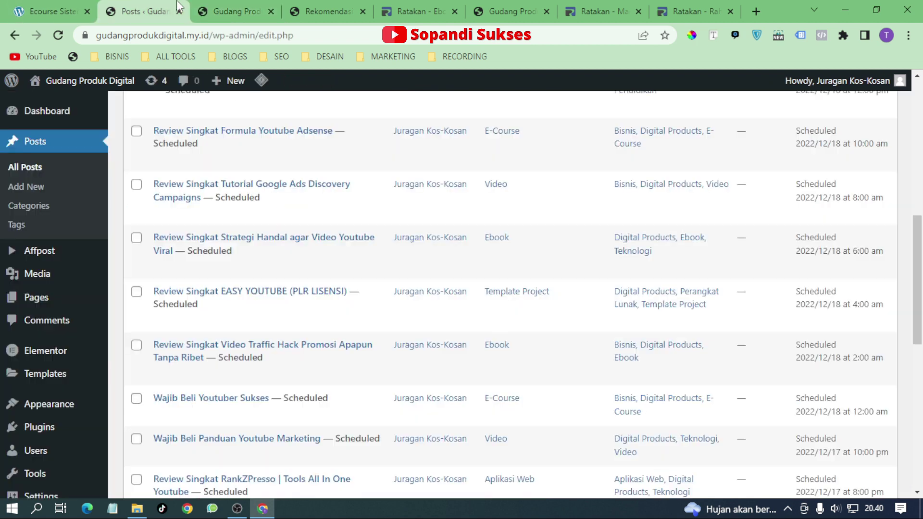
click(42, 256)
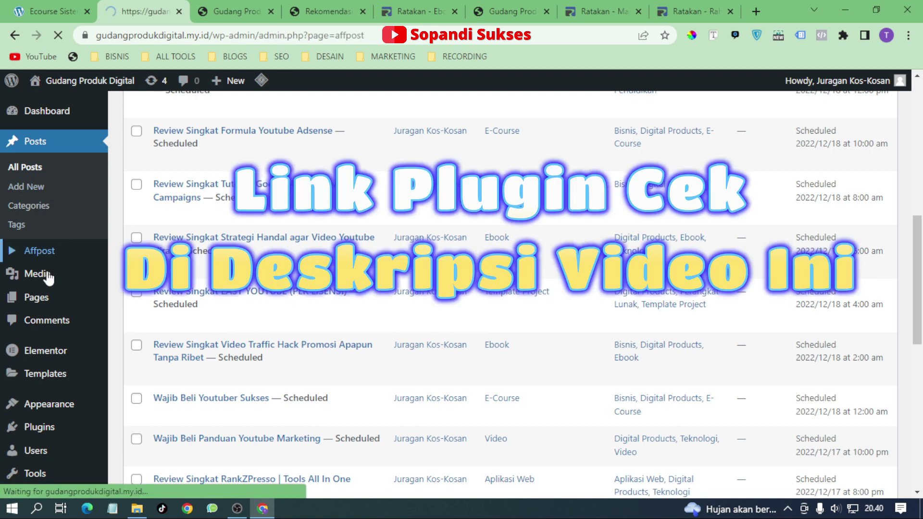